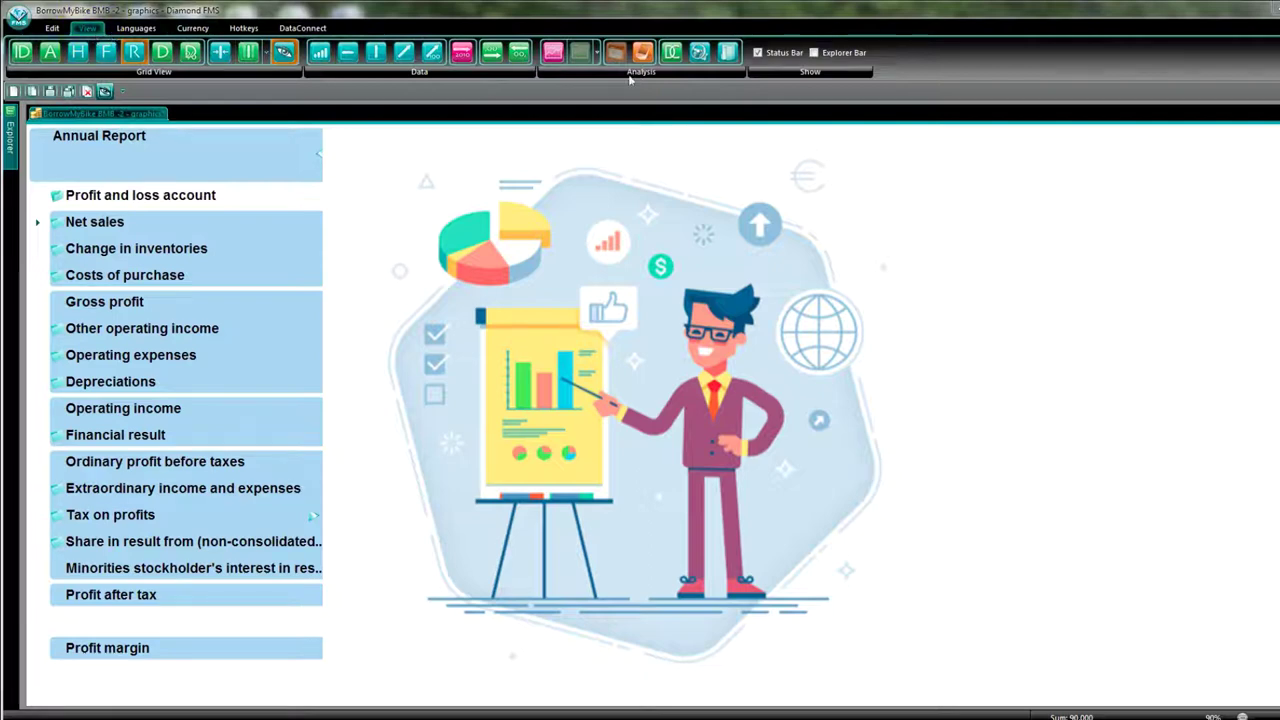
- Switch to Grid View to show the annual report's 2019–2024 profit and loss figures
left_click(728, 52)
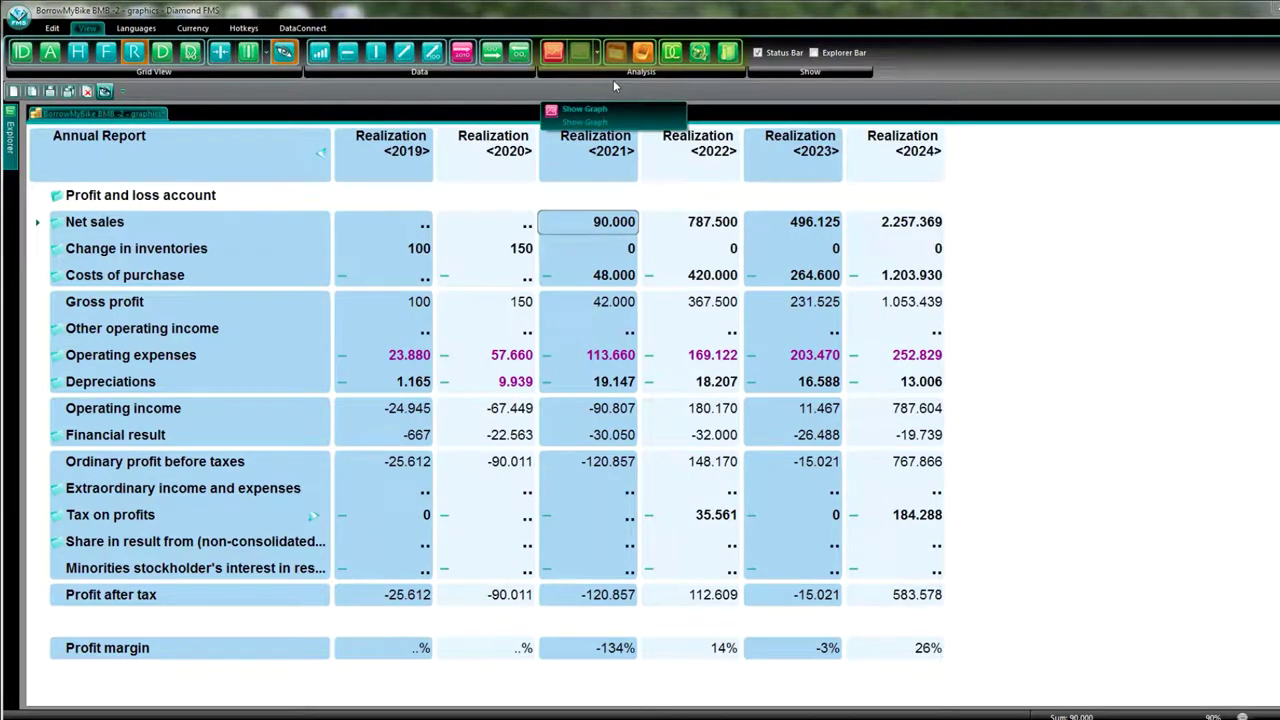
- Open a graph of Net sales and maximize its window
left_click(551, 56)
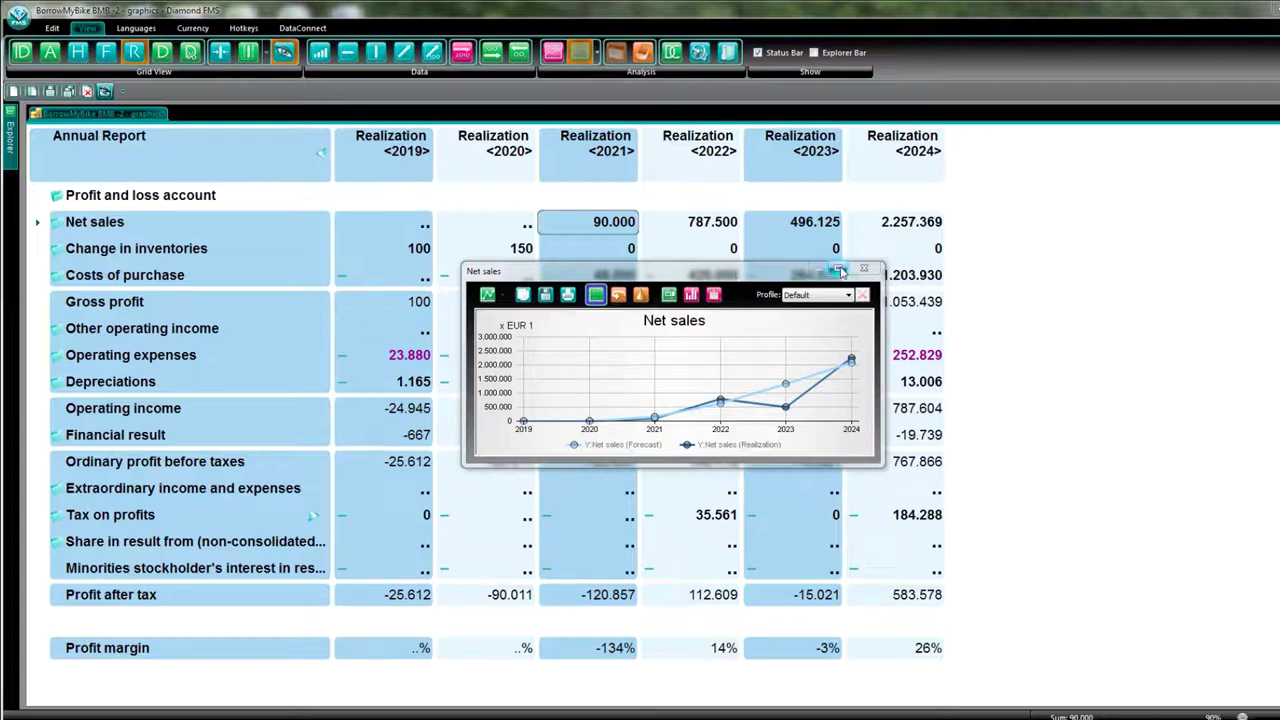
left_click(840, 271)
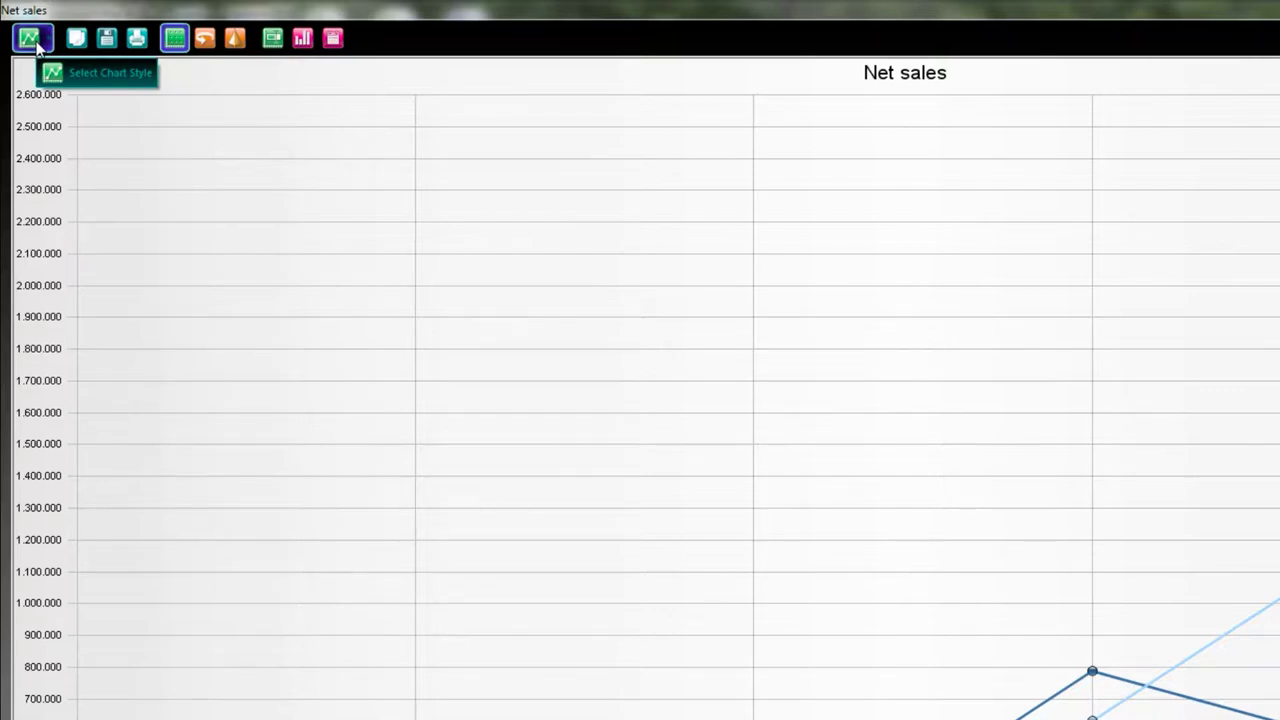
left_click(30, 40)
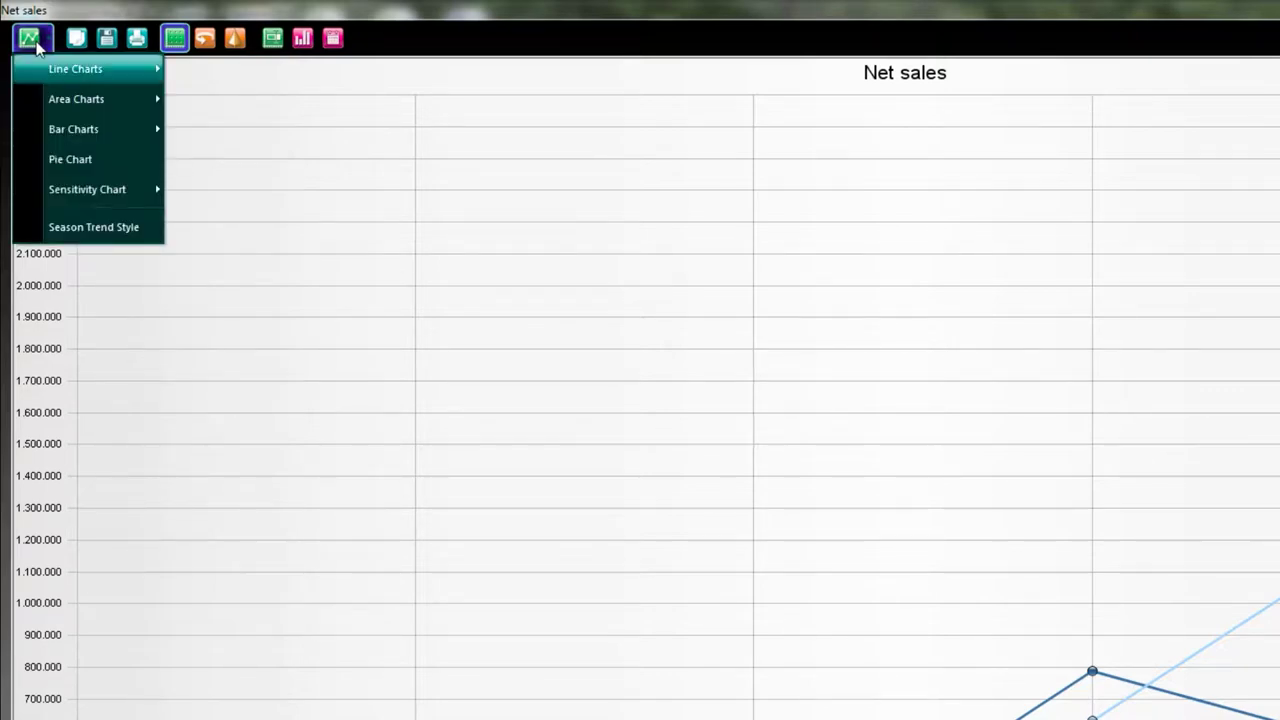
mouse_move(97, 102)
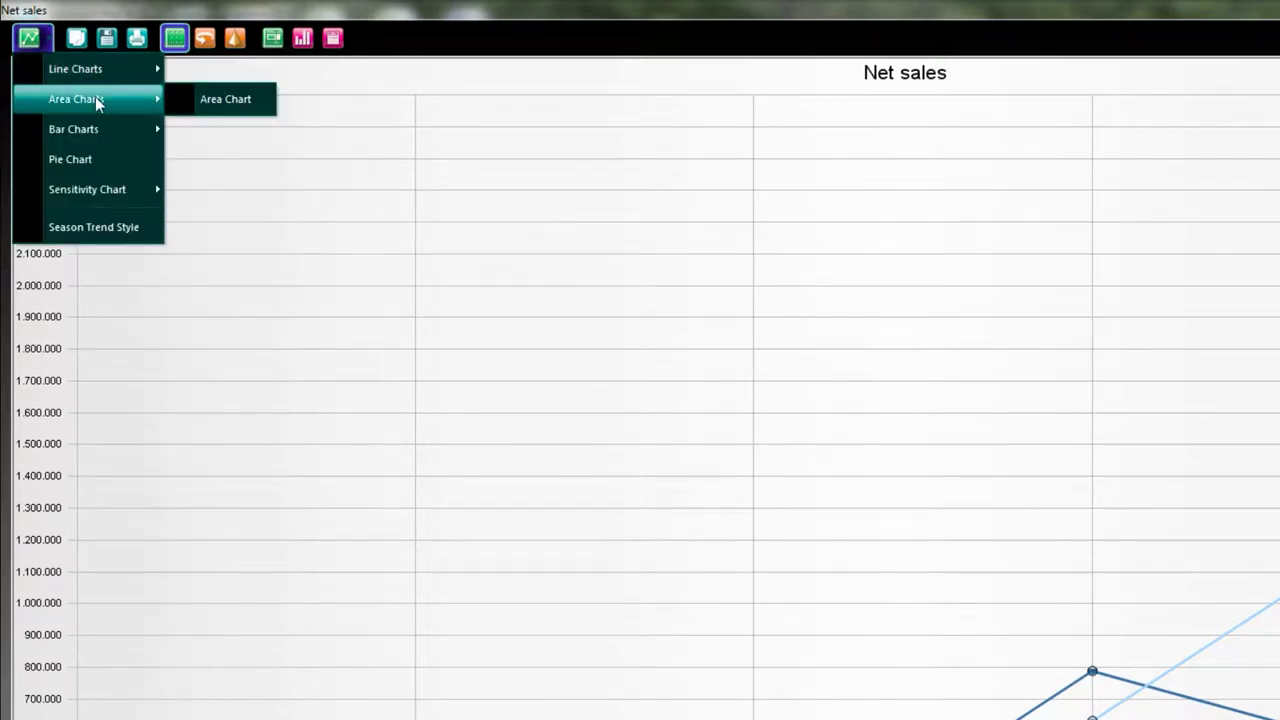
mouse_move(88, 133)
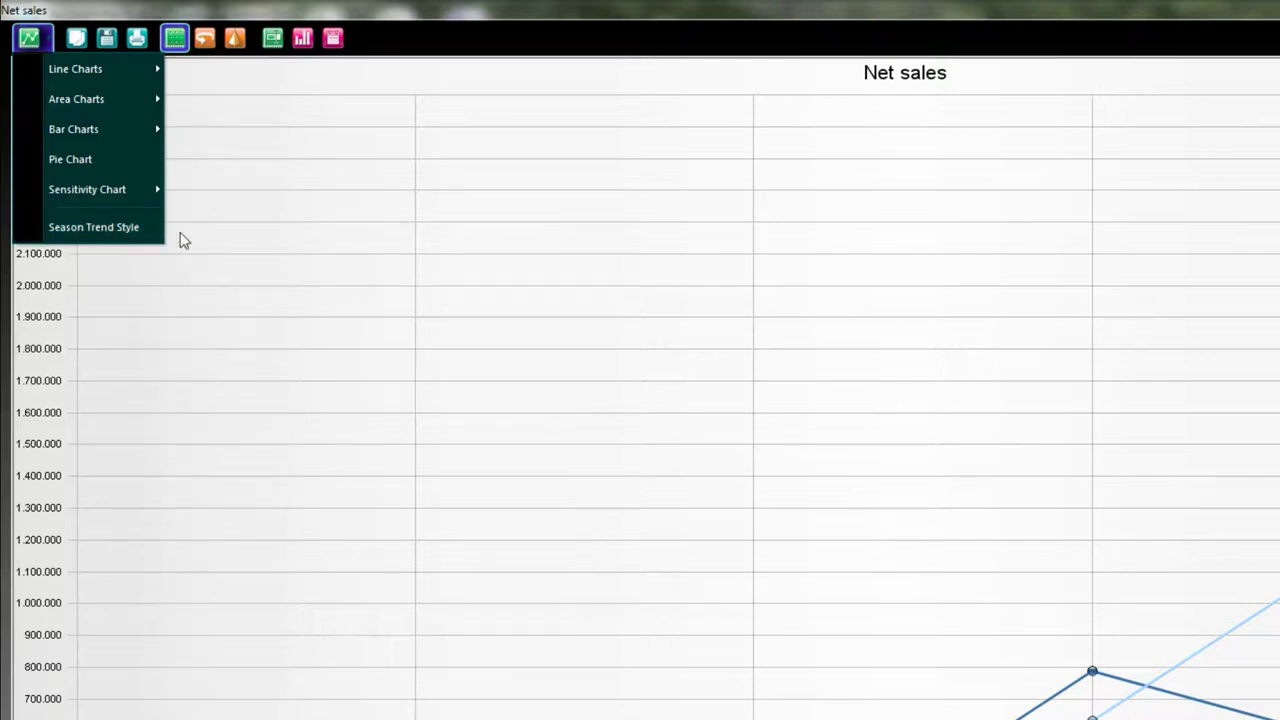
left_click(414, 149)
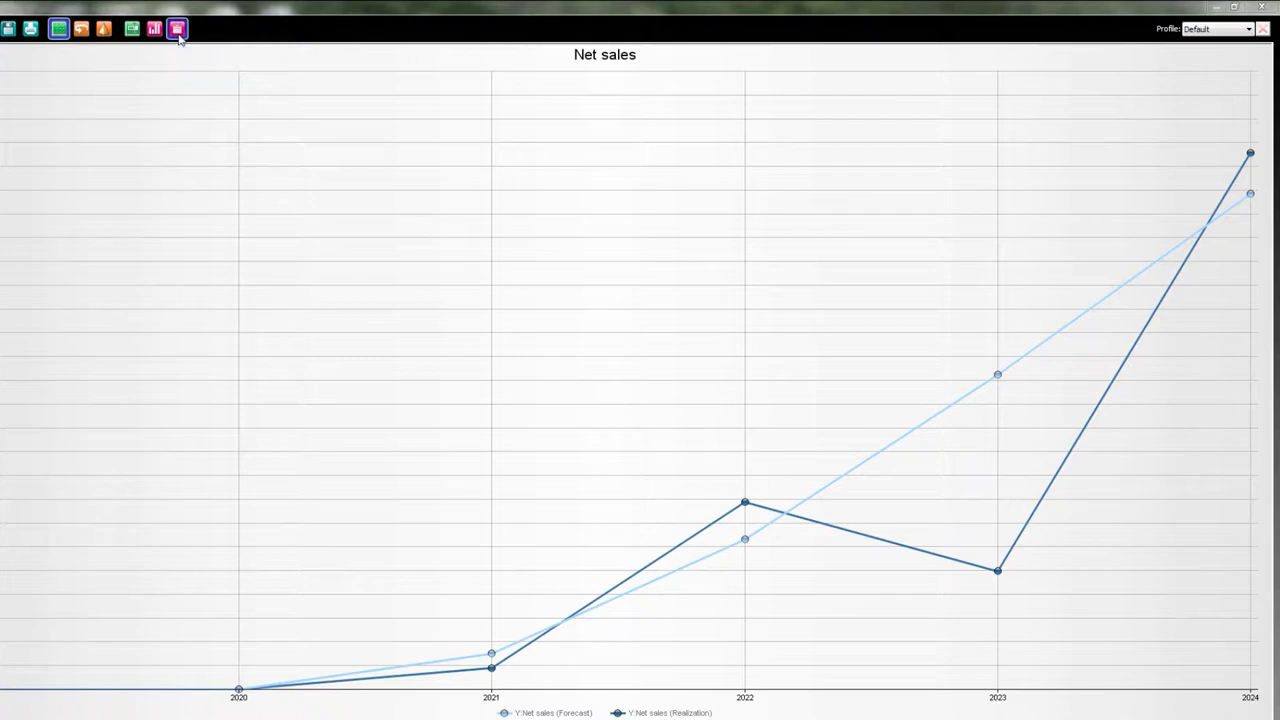
mouse_move(1028, 152)
left_mouse_down()
mouse_move(1168, 55)
mouse_move(1135, 115)
left_mouse_up()
left_click(1249, 31)
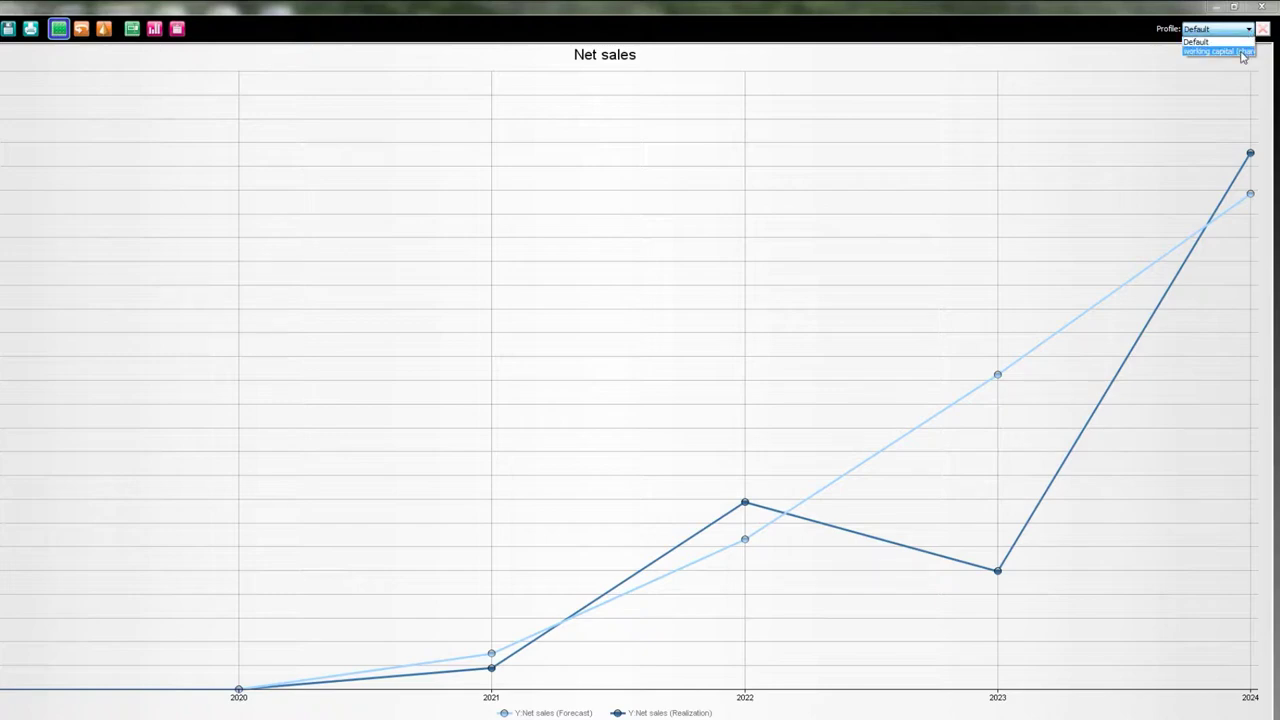
left_click(1243, 52)
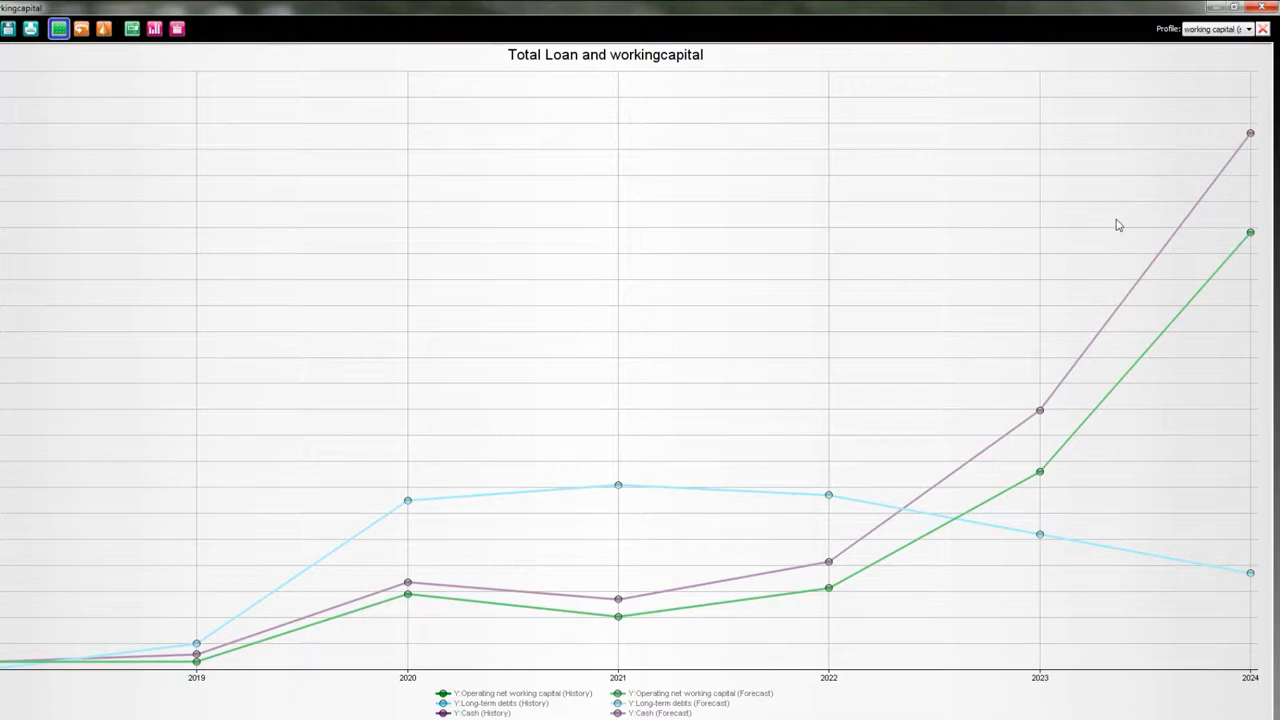
left_click(1249, 31)
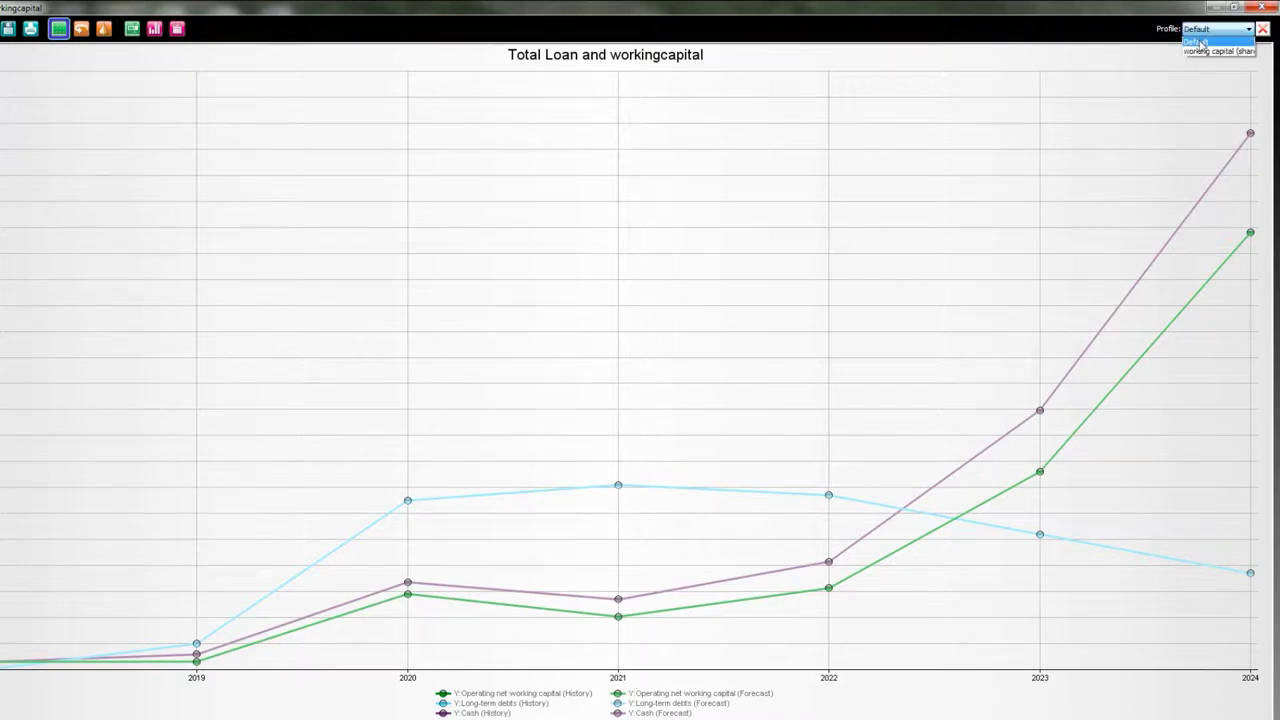
left_click(1198, 41)
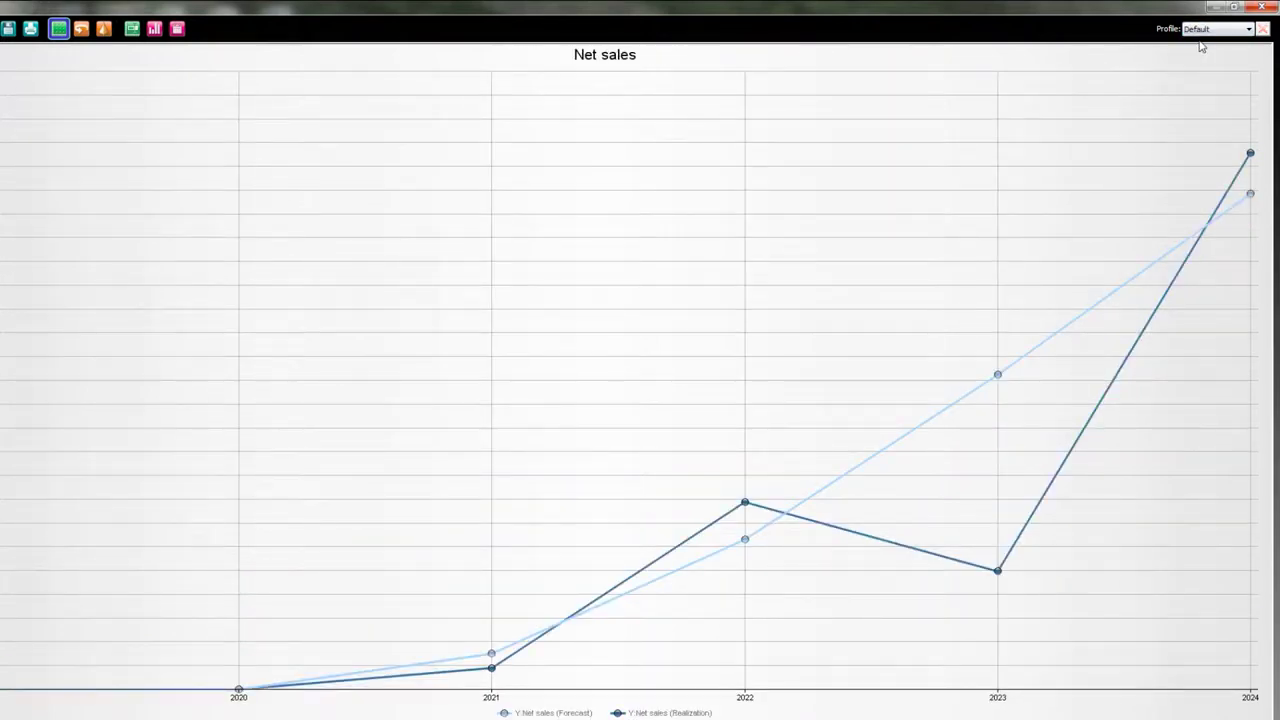
left_click(1249, 31)
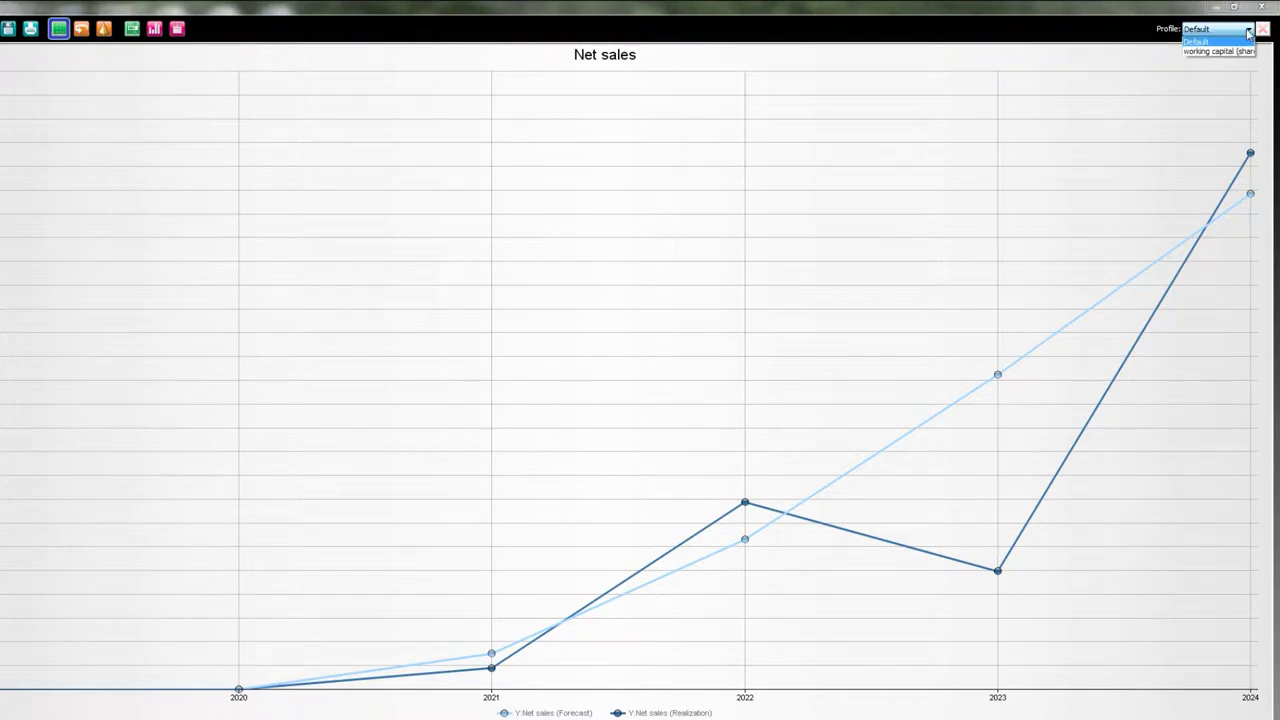
left_click(319, 355)
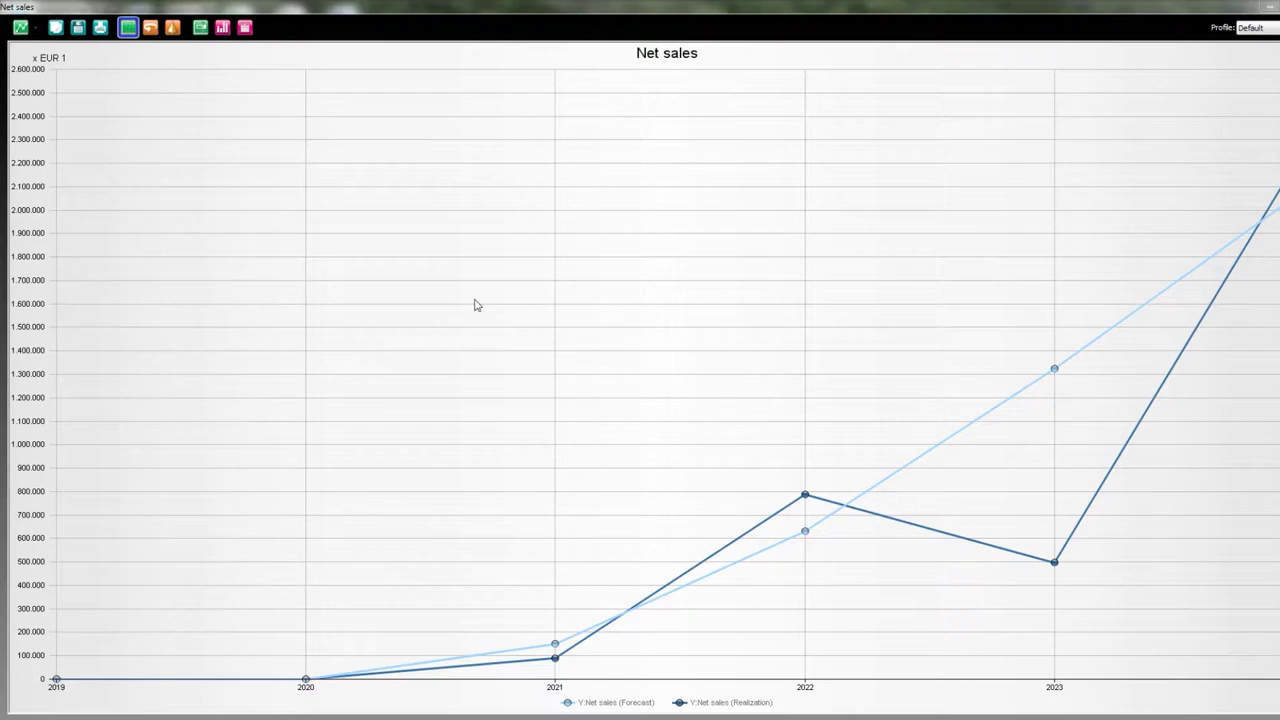
left_click(245, 29)
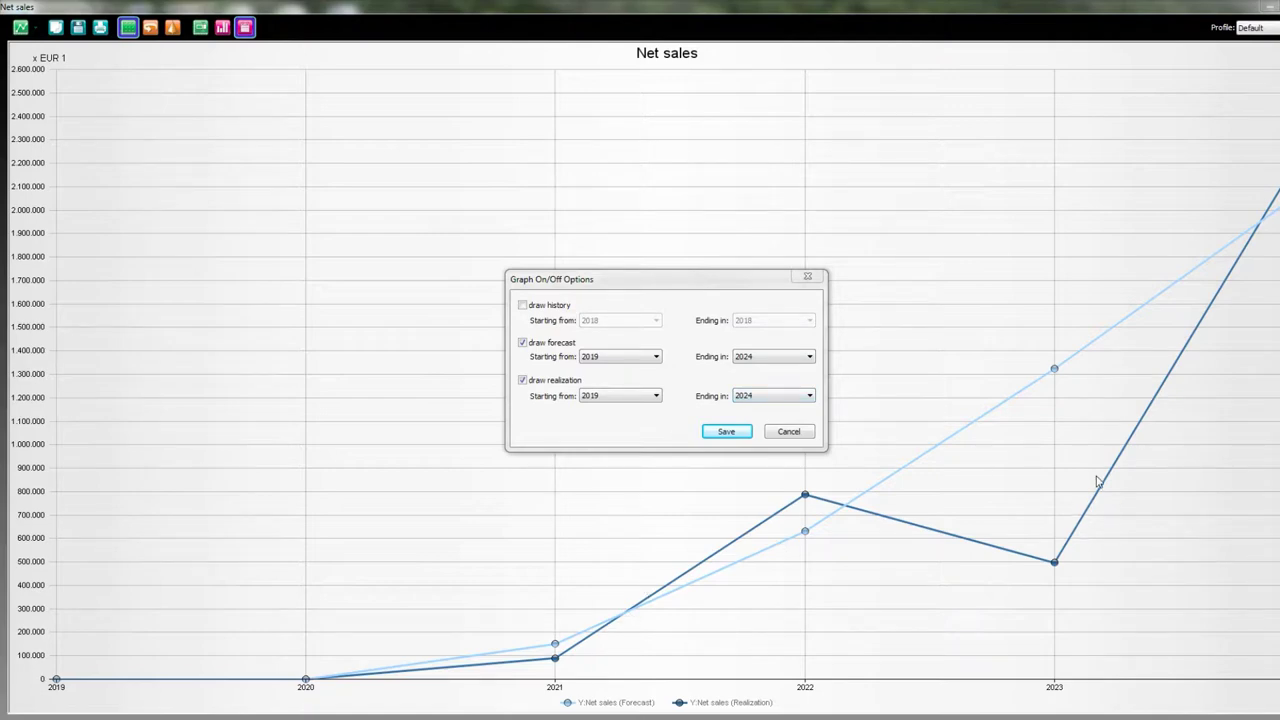
left_click(810, 400)
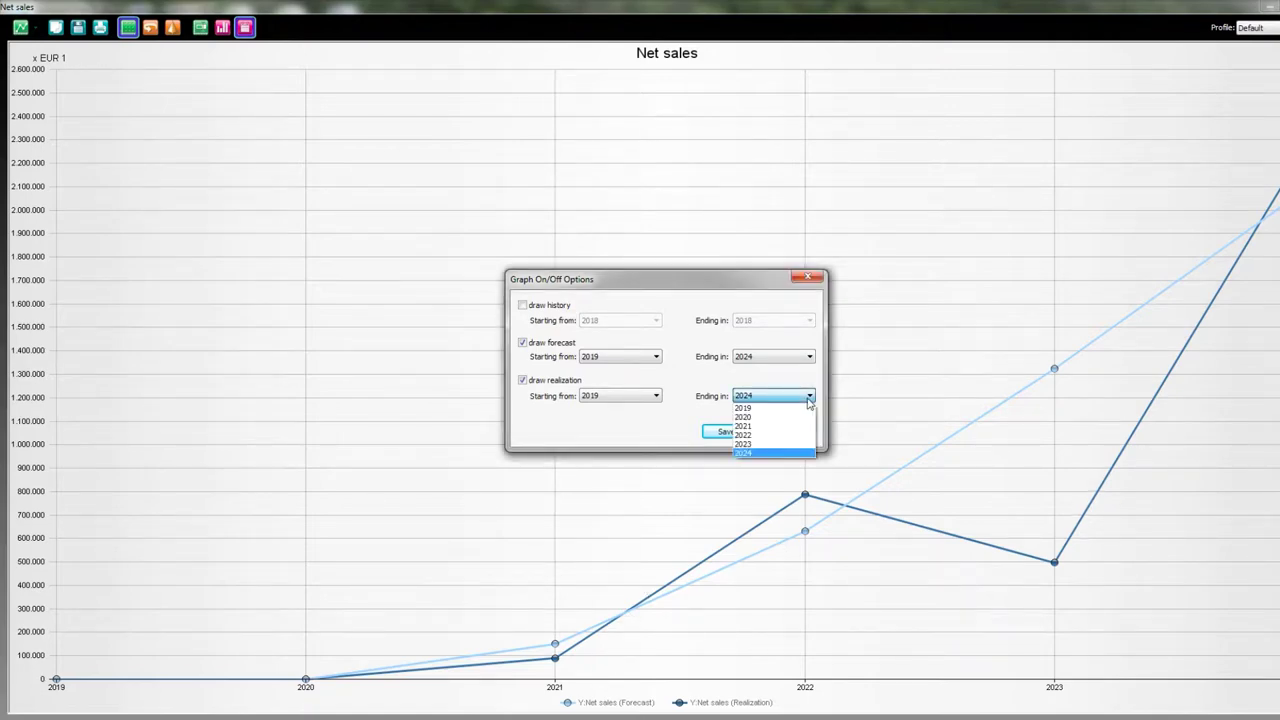
left_click(767, 435)
left_click(729, 432)
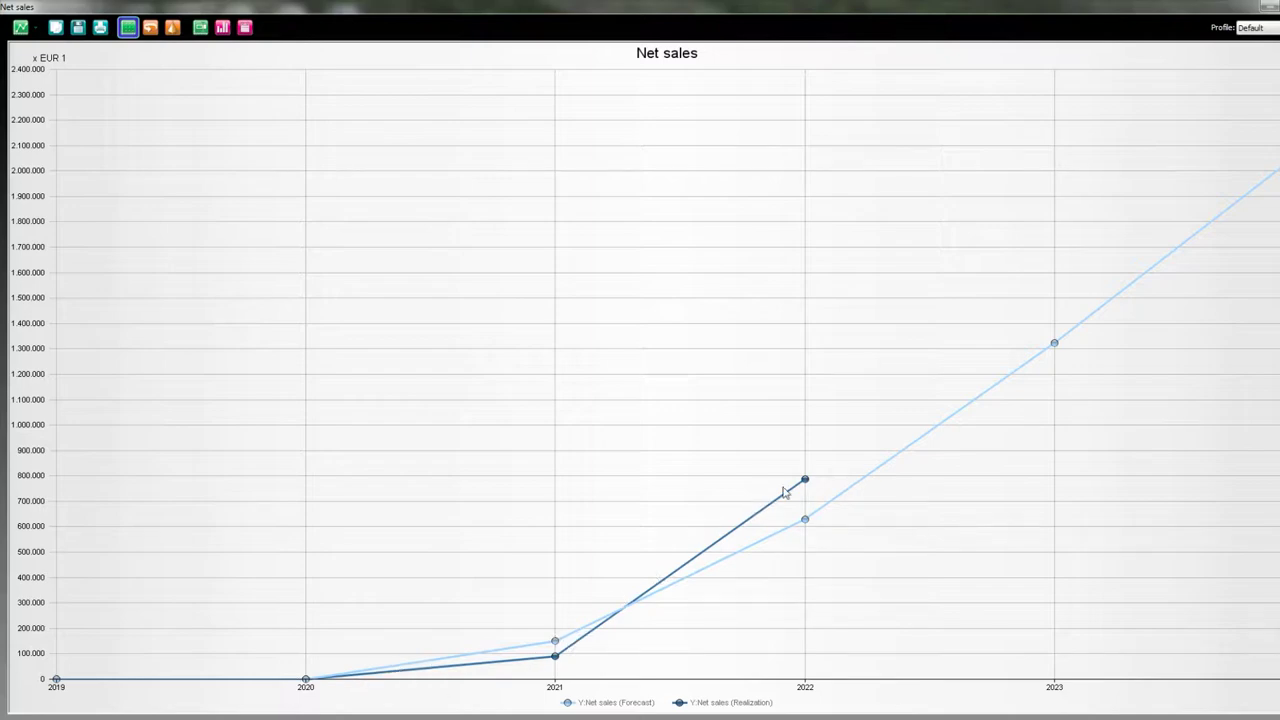
mouse_move(794, 494)
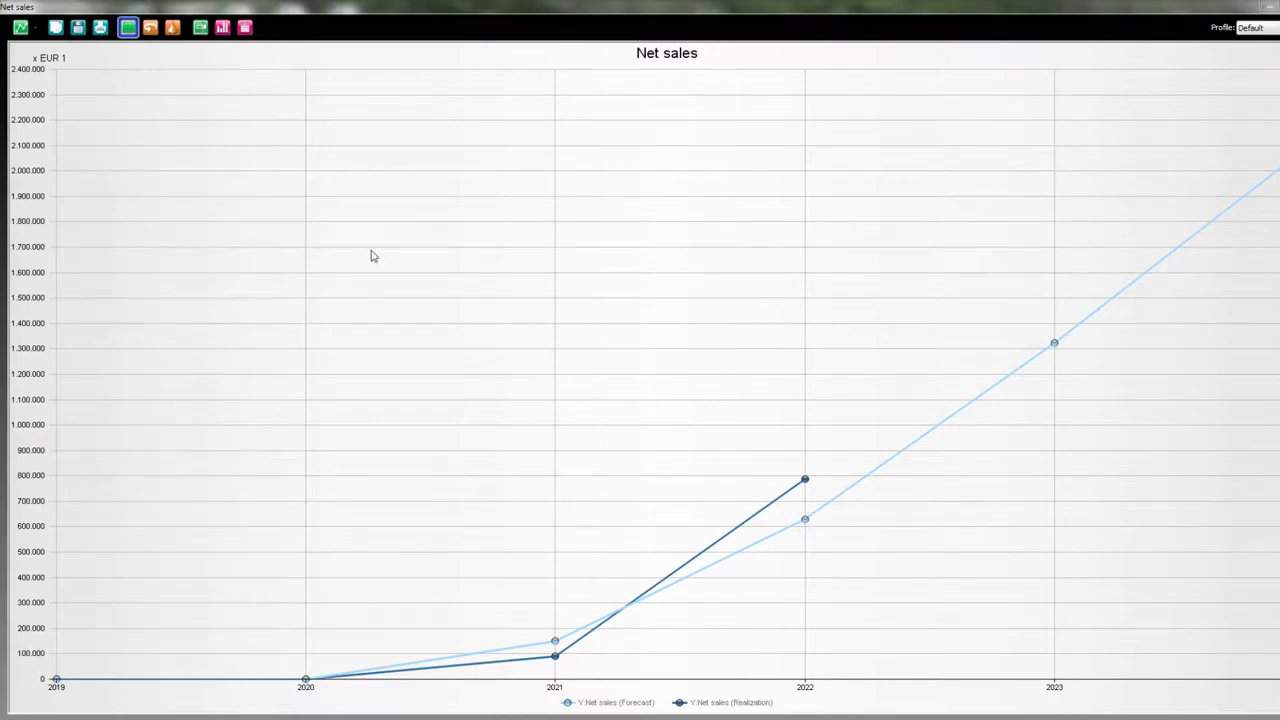
left_click(244, 27)
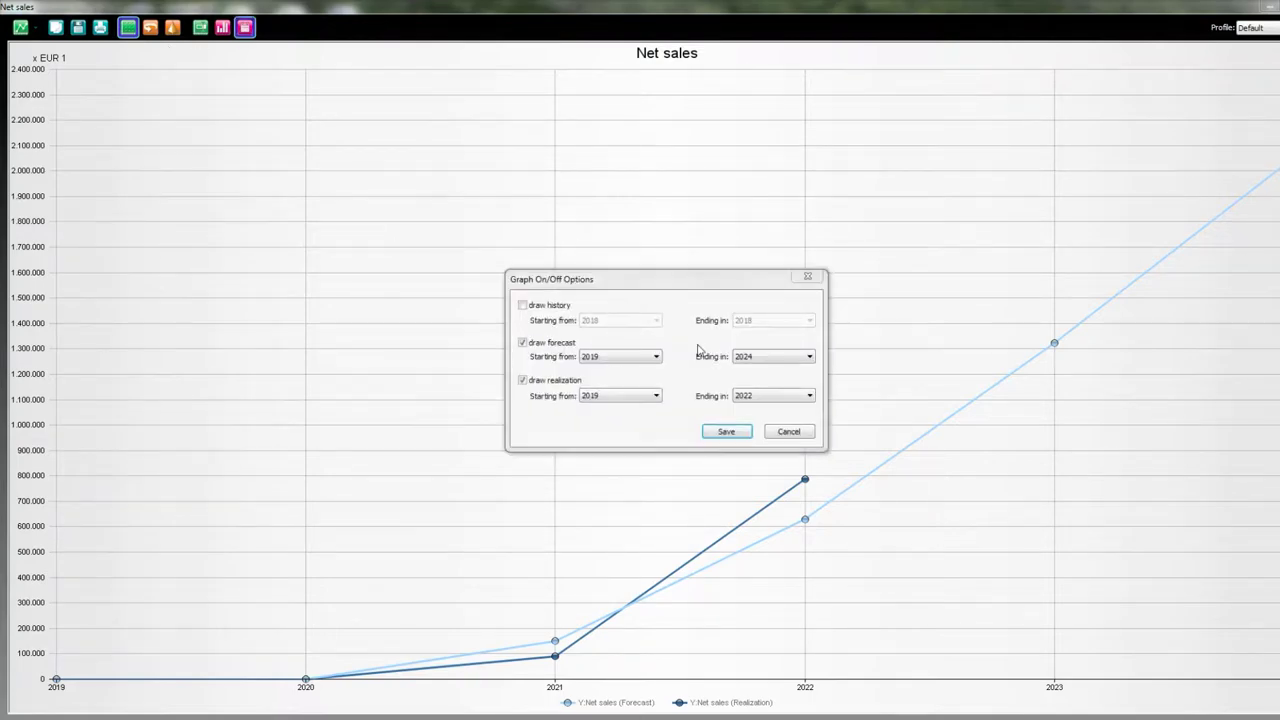
left_click(789, 402)
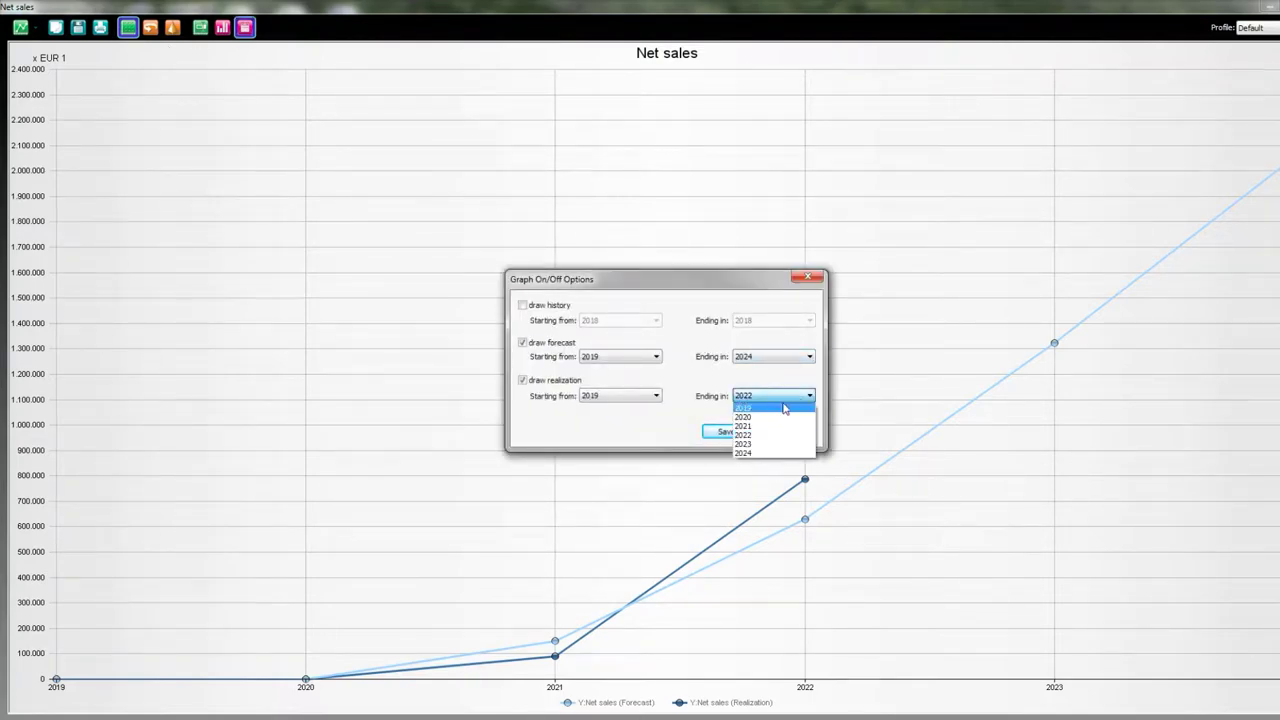
left_click(758, 454)
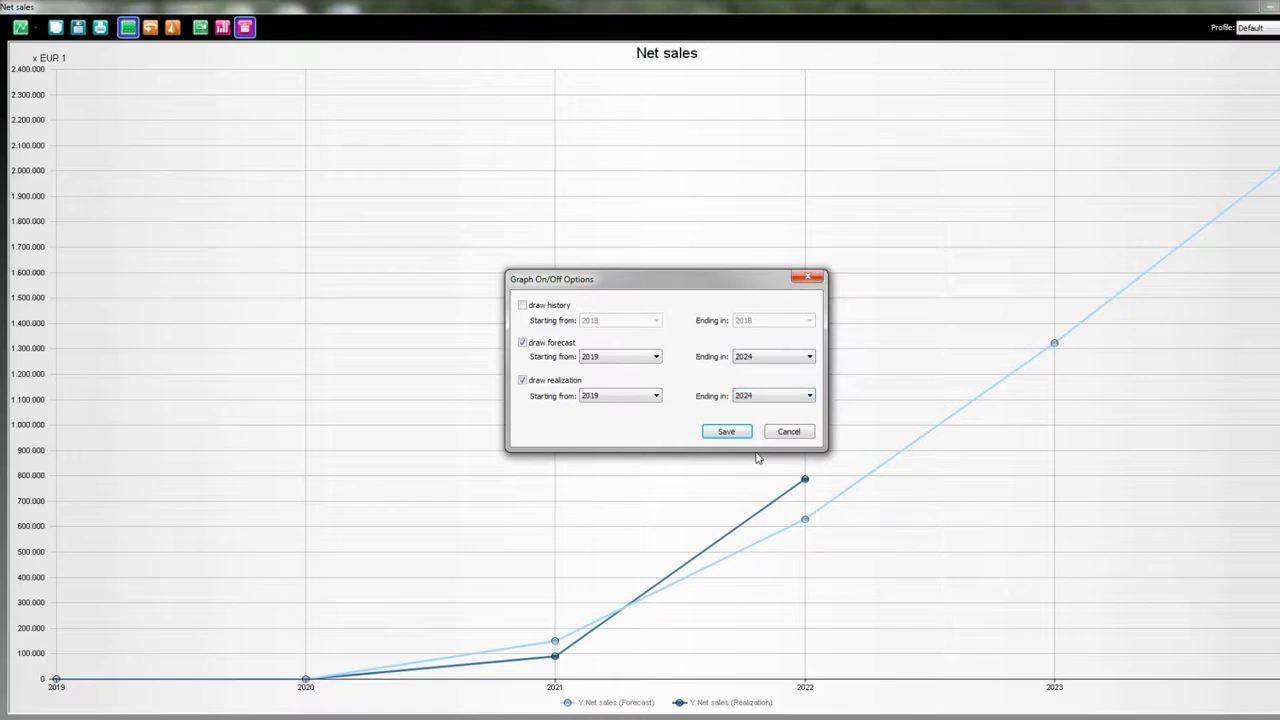
left_click(725, 432)
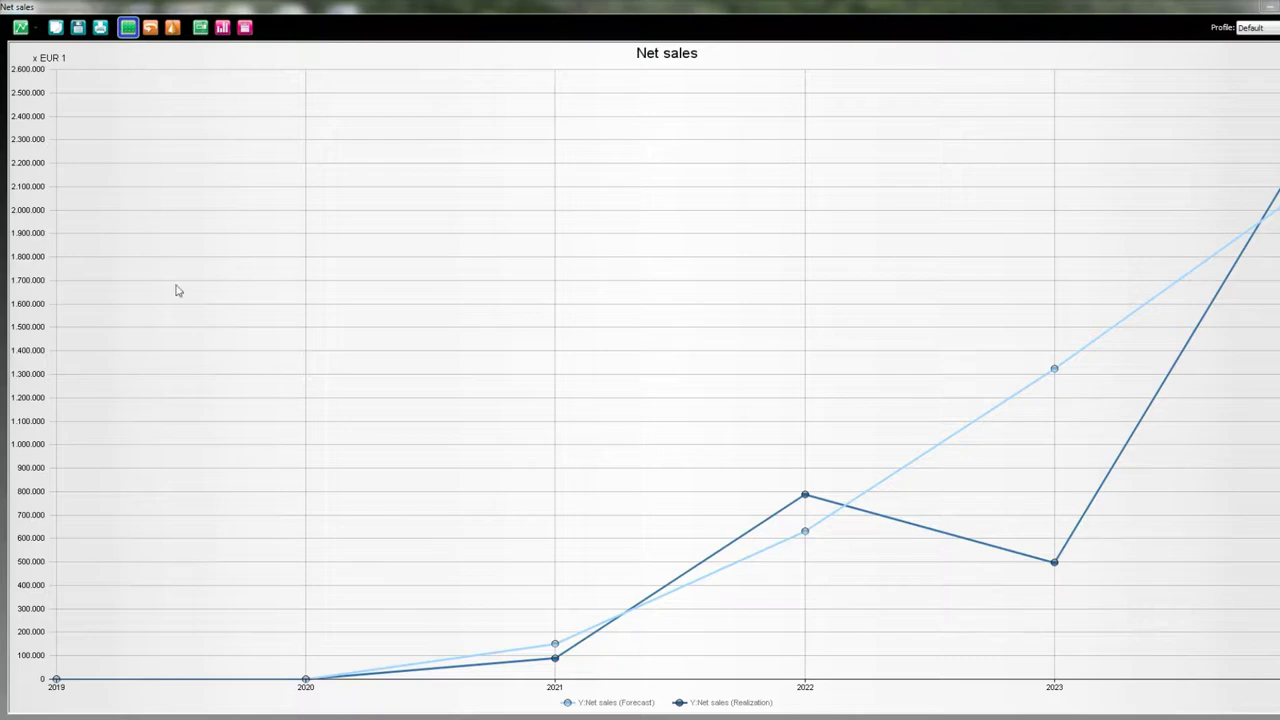
- Open an enlarged Select data dialog and expand Balance Sheet > Financial fixed assets
left_click(222, 30)
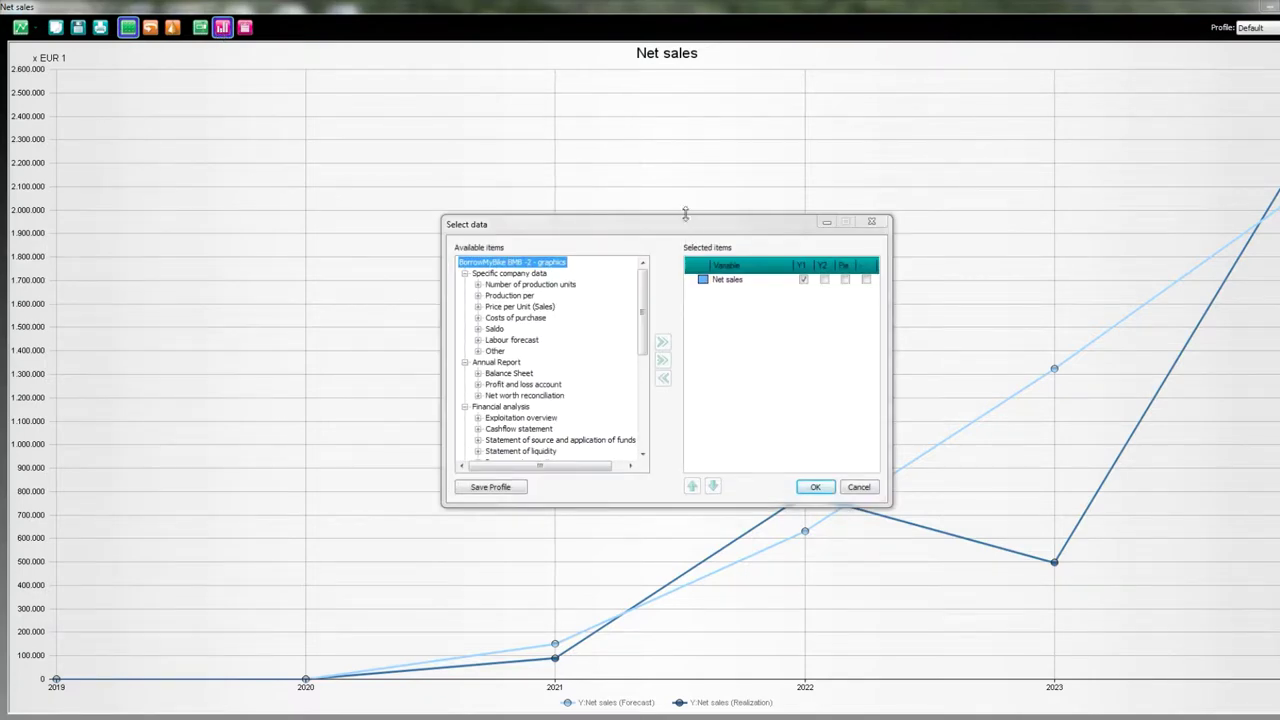
left_click_drag(685, 213, 695, 34)
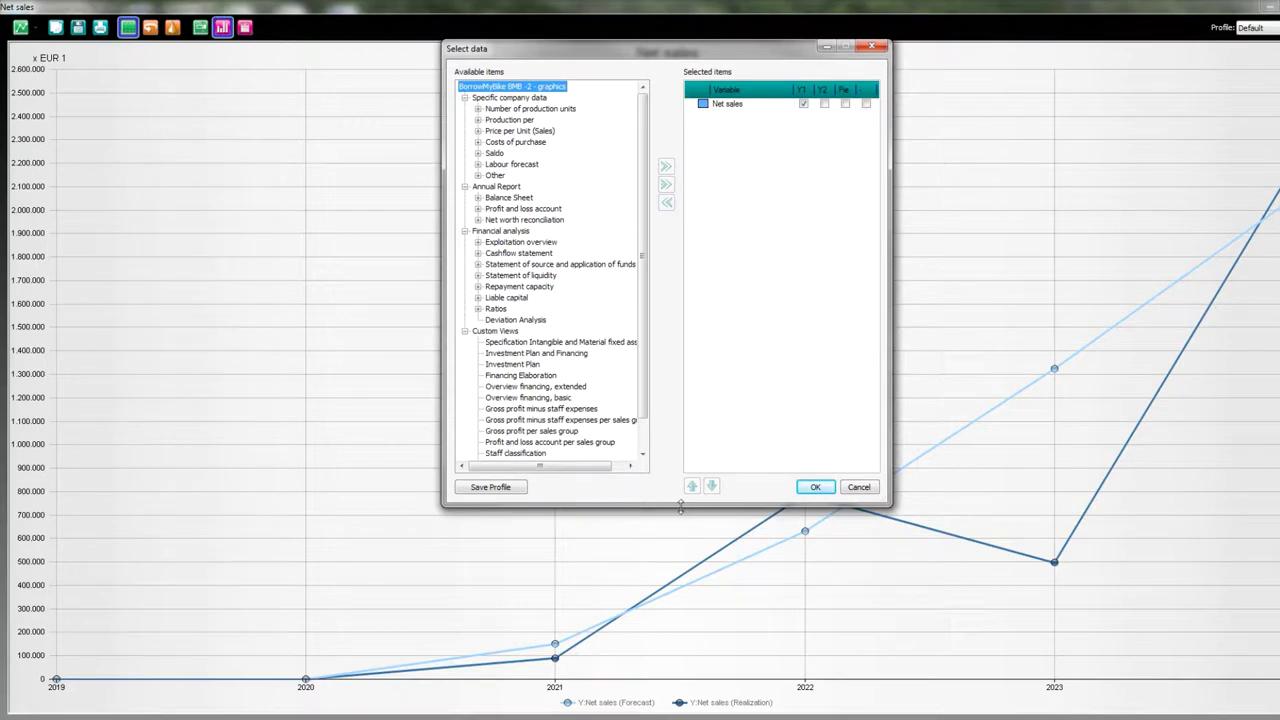
left_click_drag(680, 508, 678, 640)
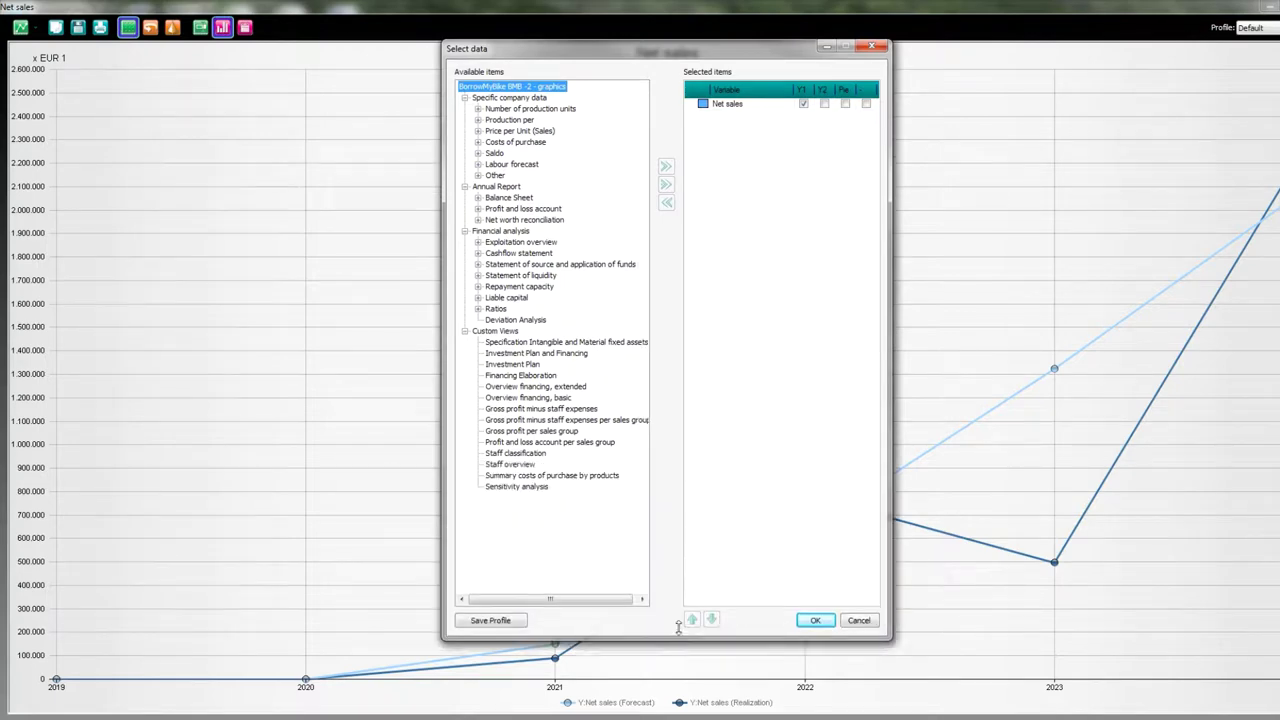
left_click(478, 242)
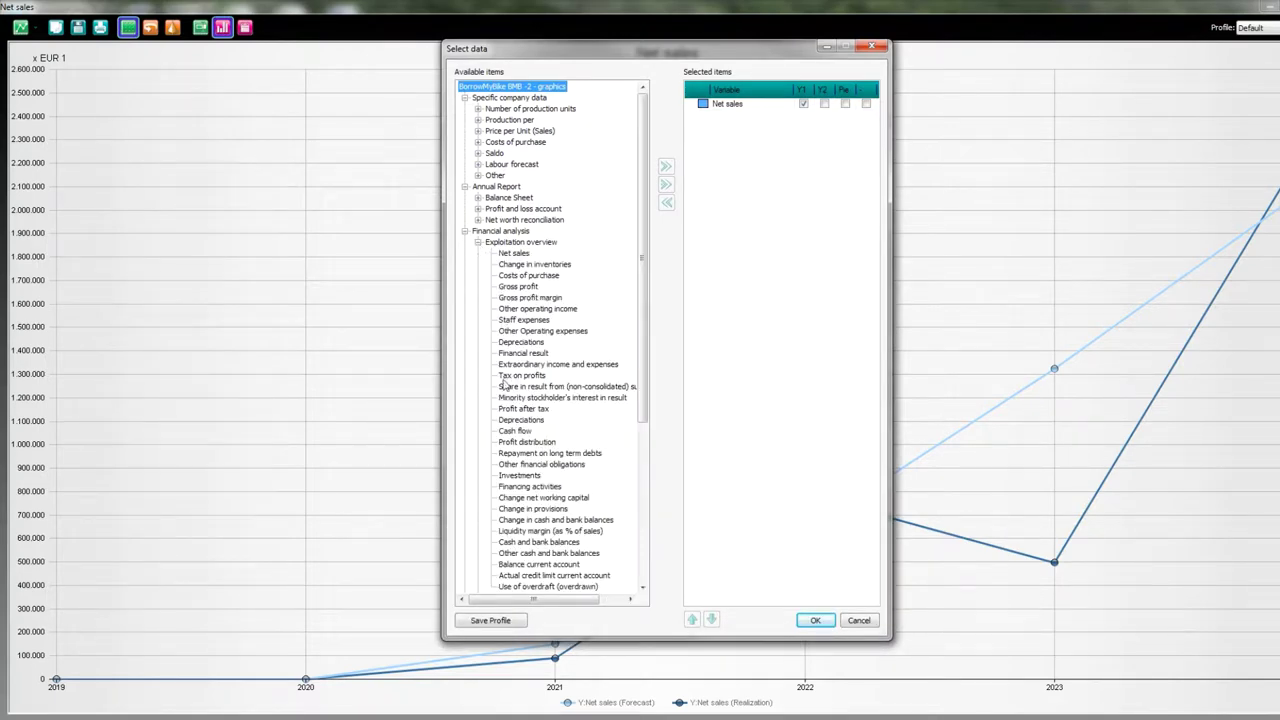
left_click(478, 197)
left_click(491, 231)
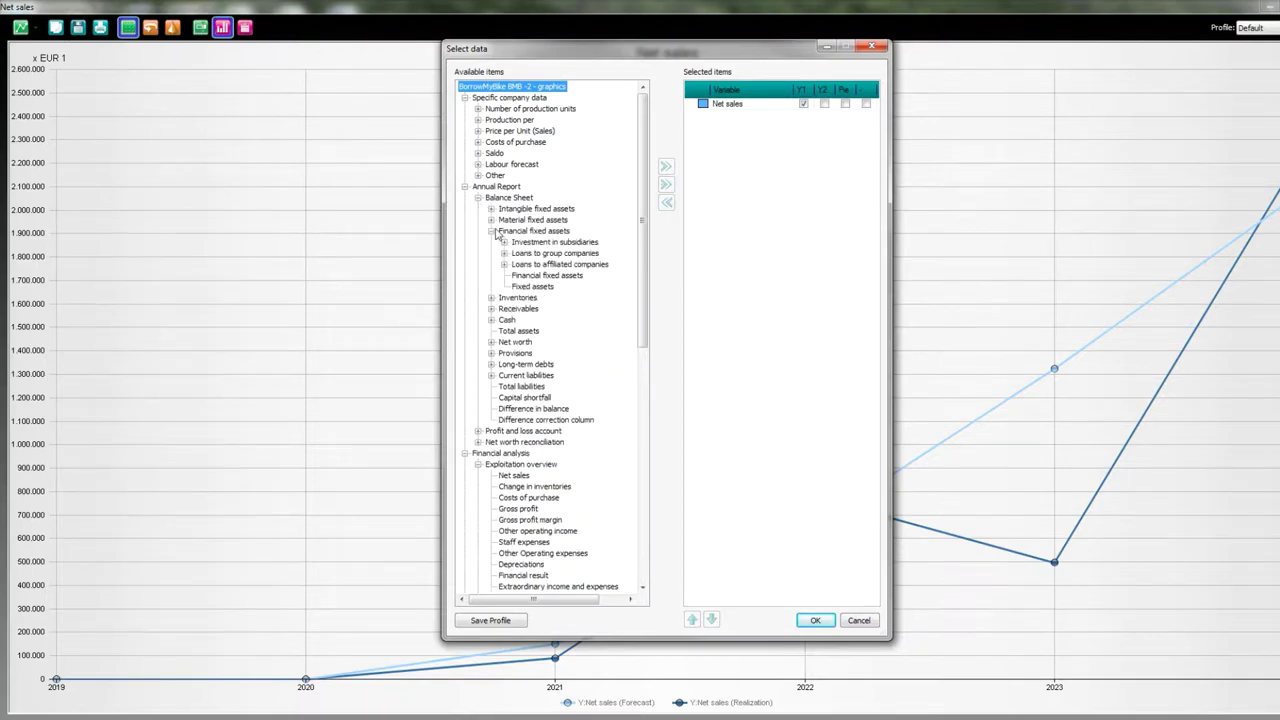
- Add Financial fixed assets, then remove it, leaving only Net sales, and start saving a profile
left_click(587, 268)
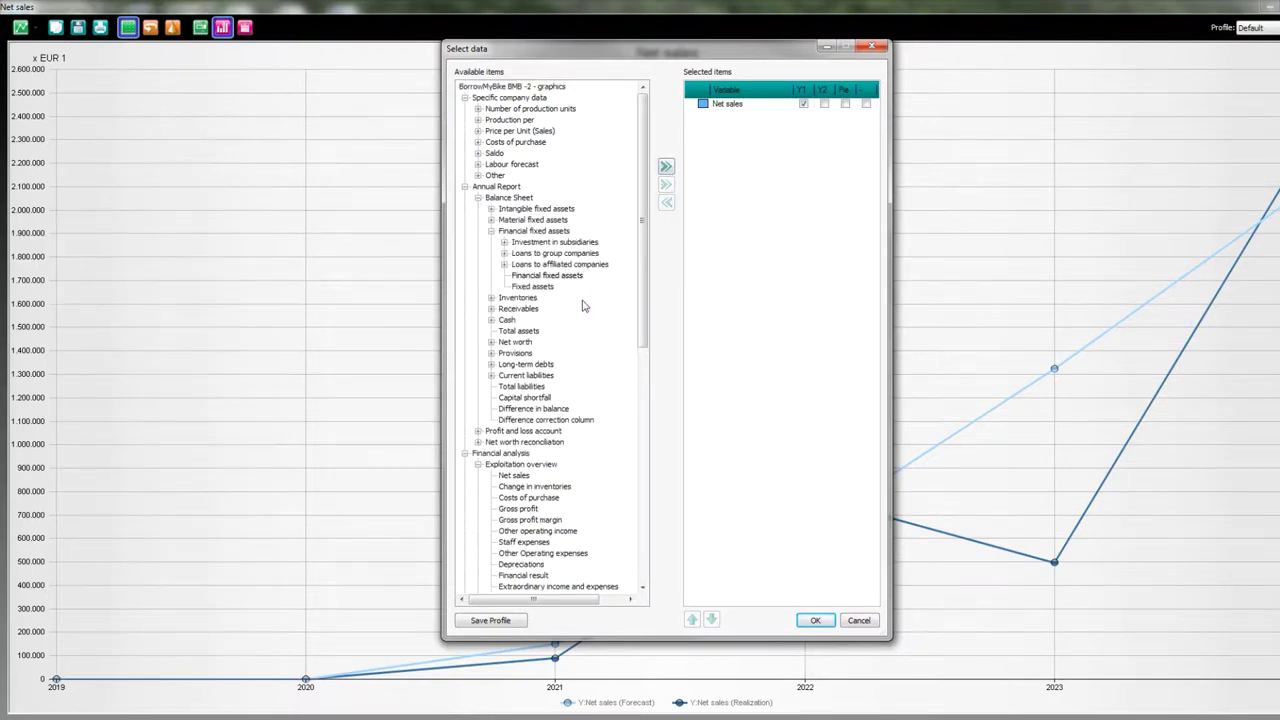
left_click(566, 279)
left_click(666, 167)
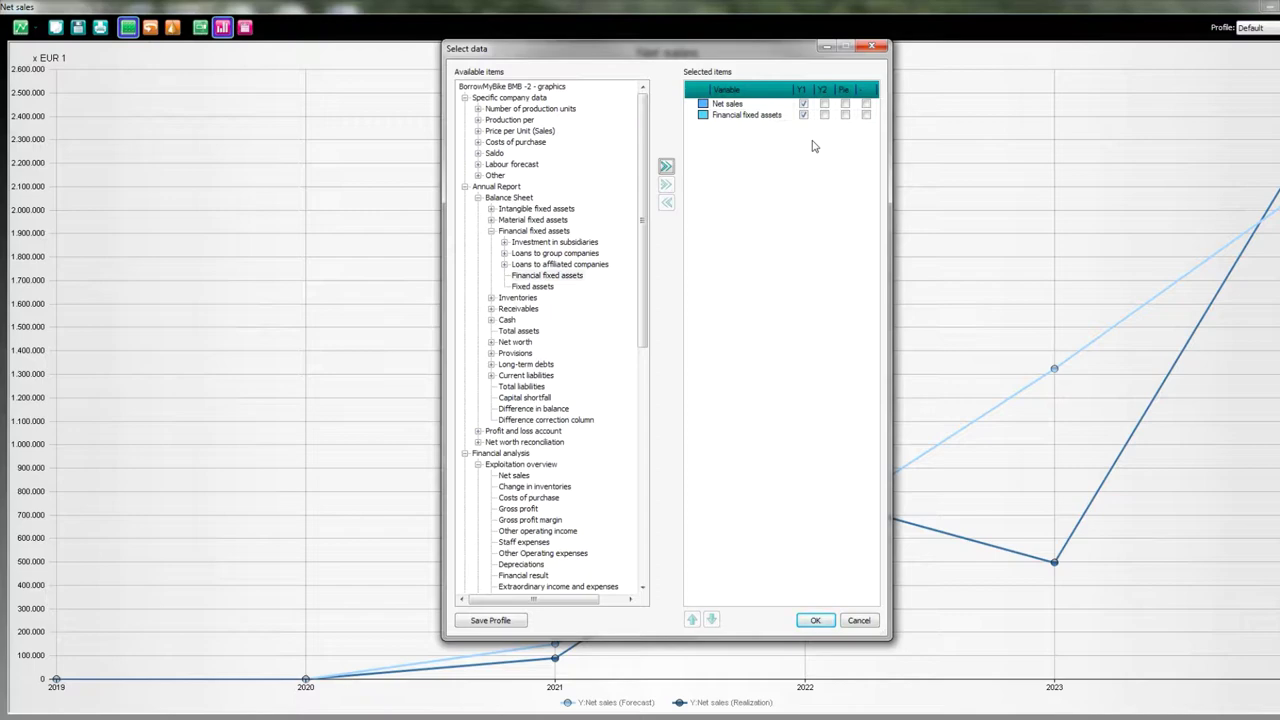
left_click(740, 116)
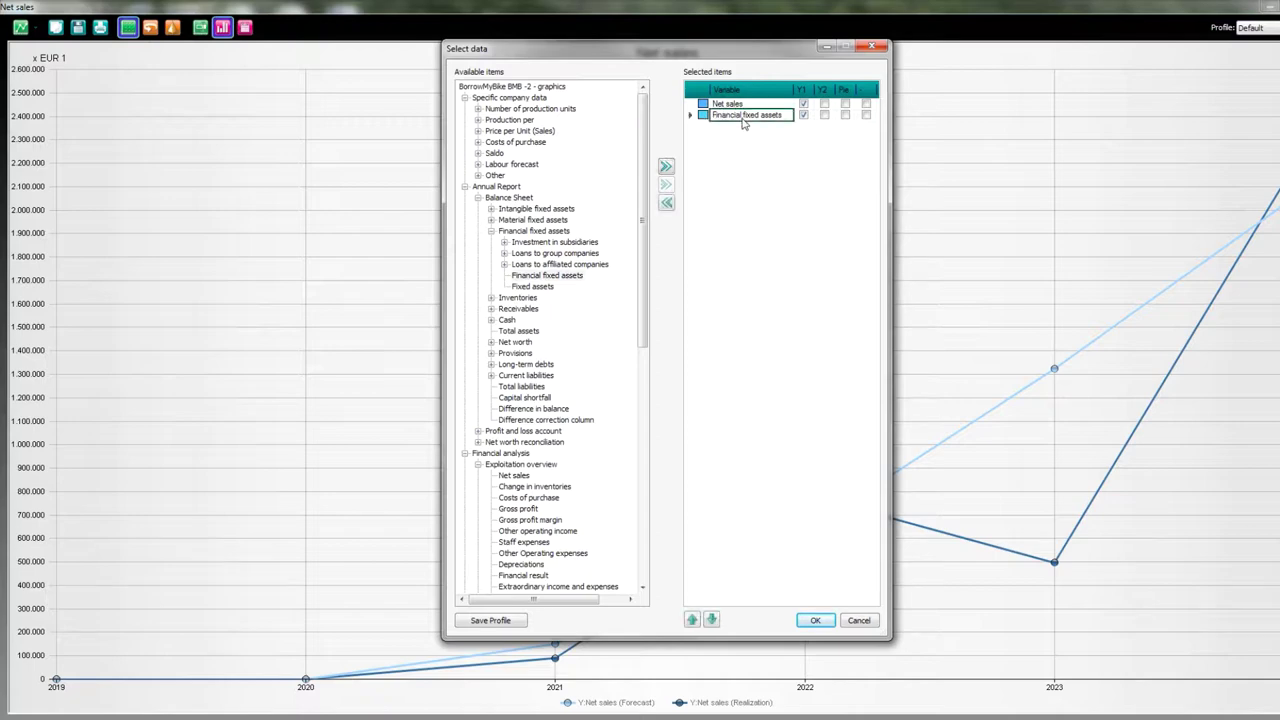
left_click(666, 204)
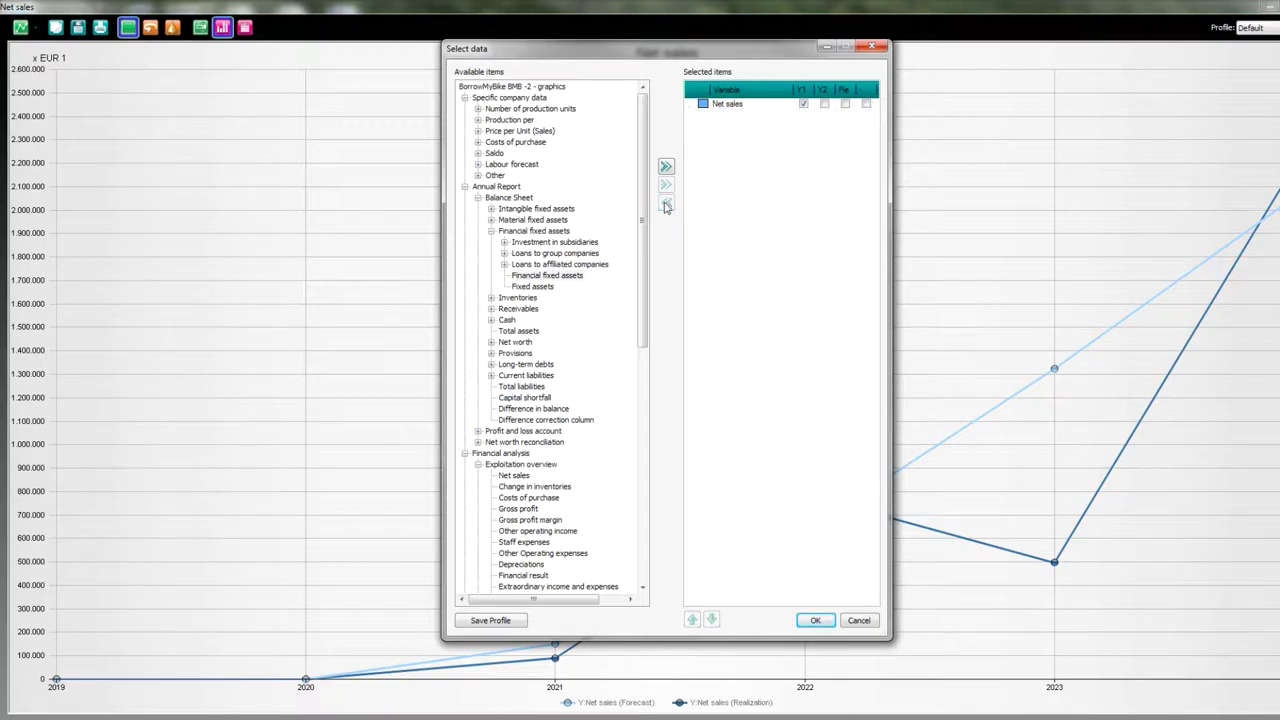
left_click(492, 621)
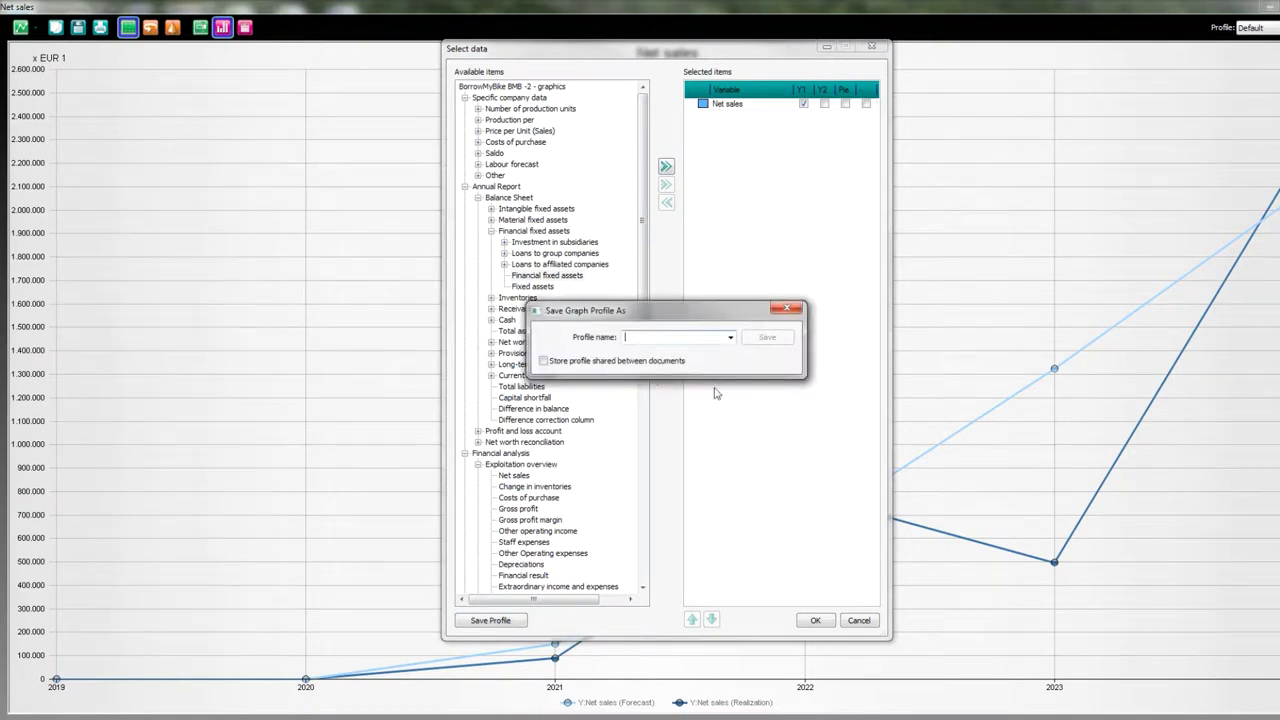
- Save a graph profile 'Net Sales' shared between documents and confirm the data selection
type("Net Sales")
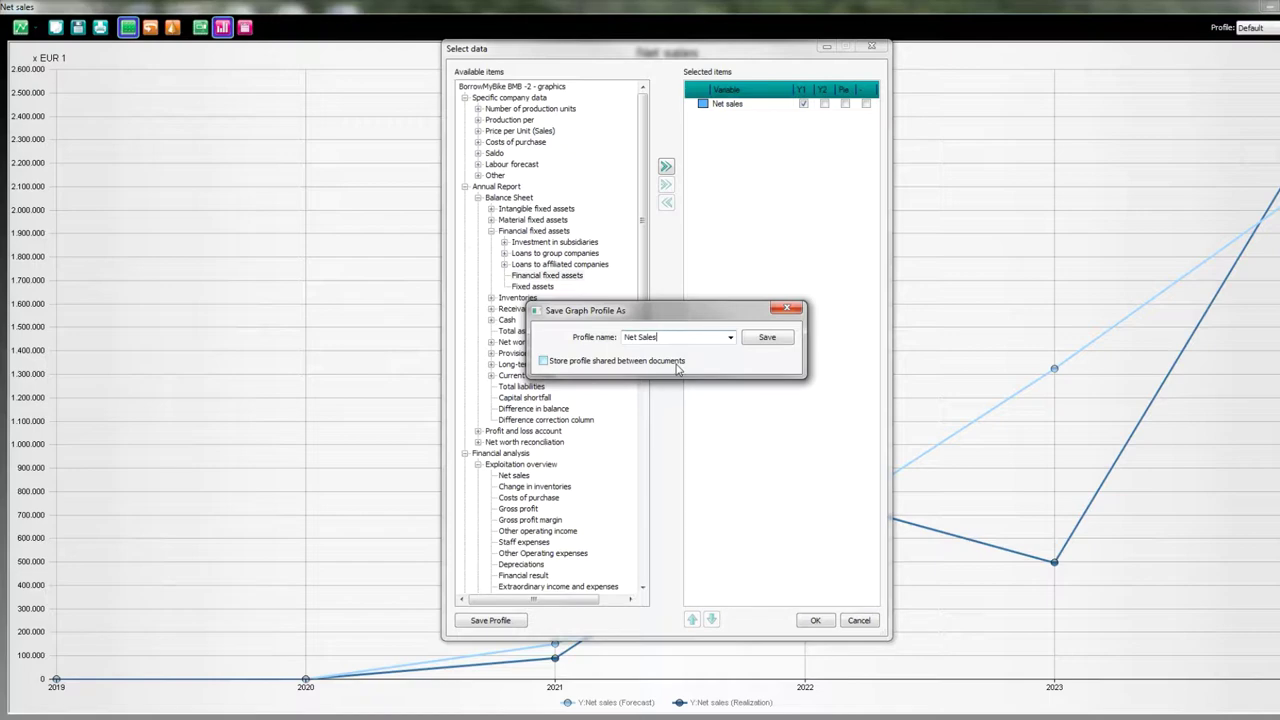
left_click(543, 361)
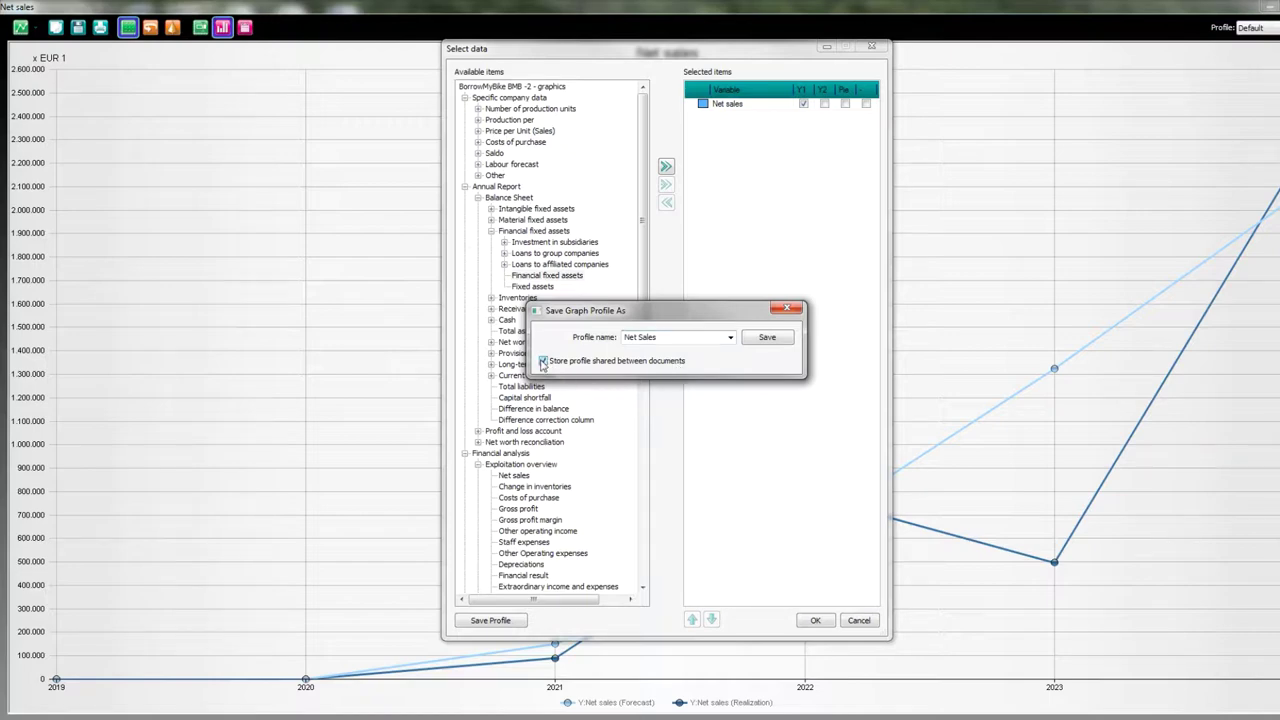
left_click(770, 340)
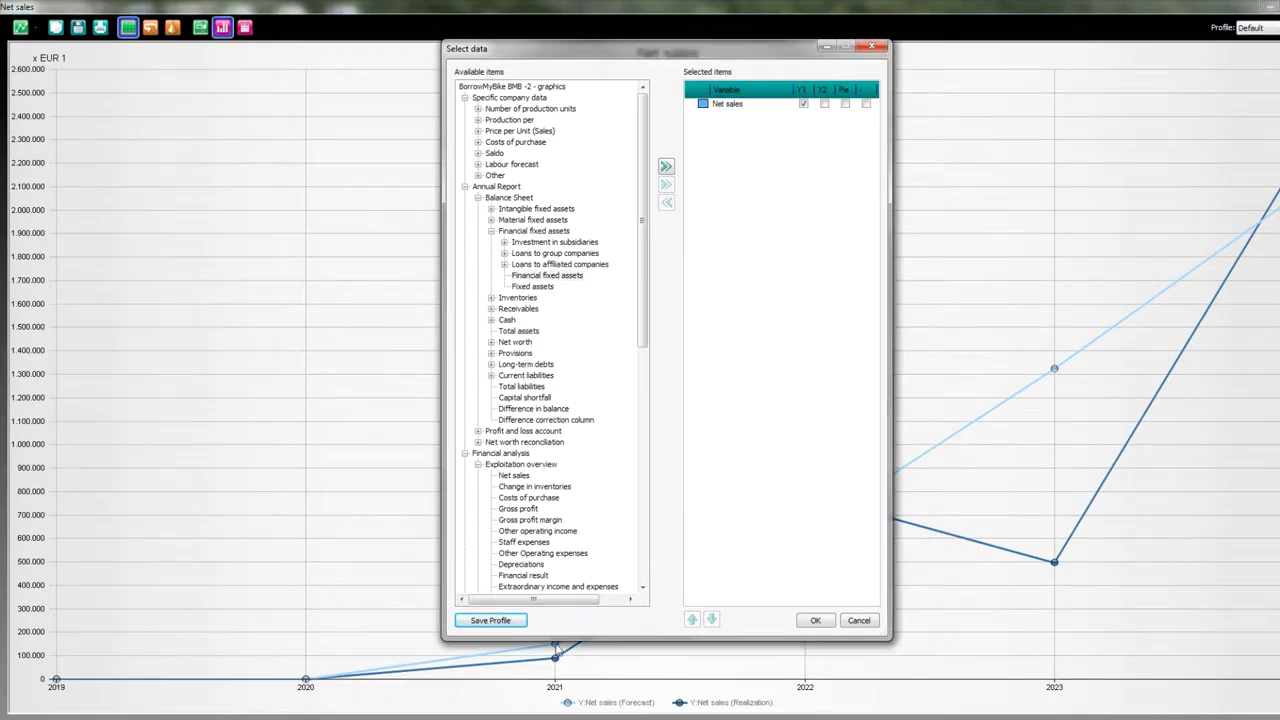
left_click(815, 621)
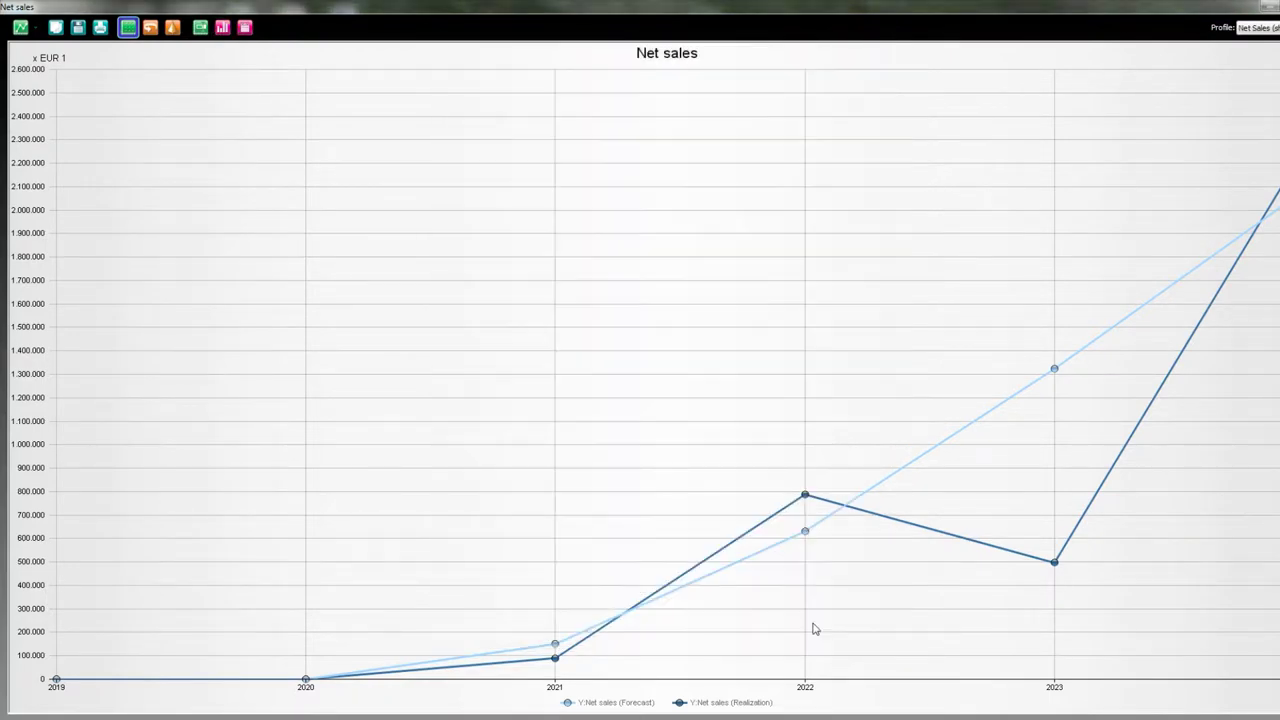
left_click(1276, 27)
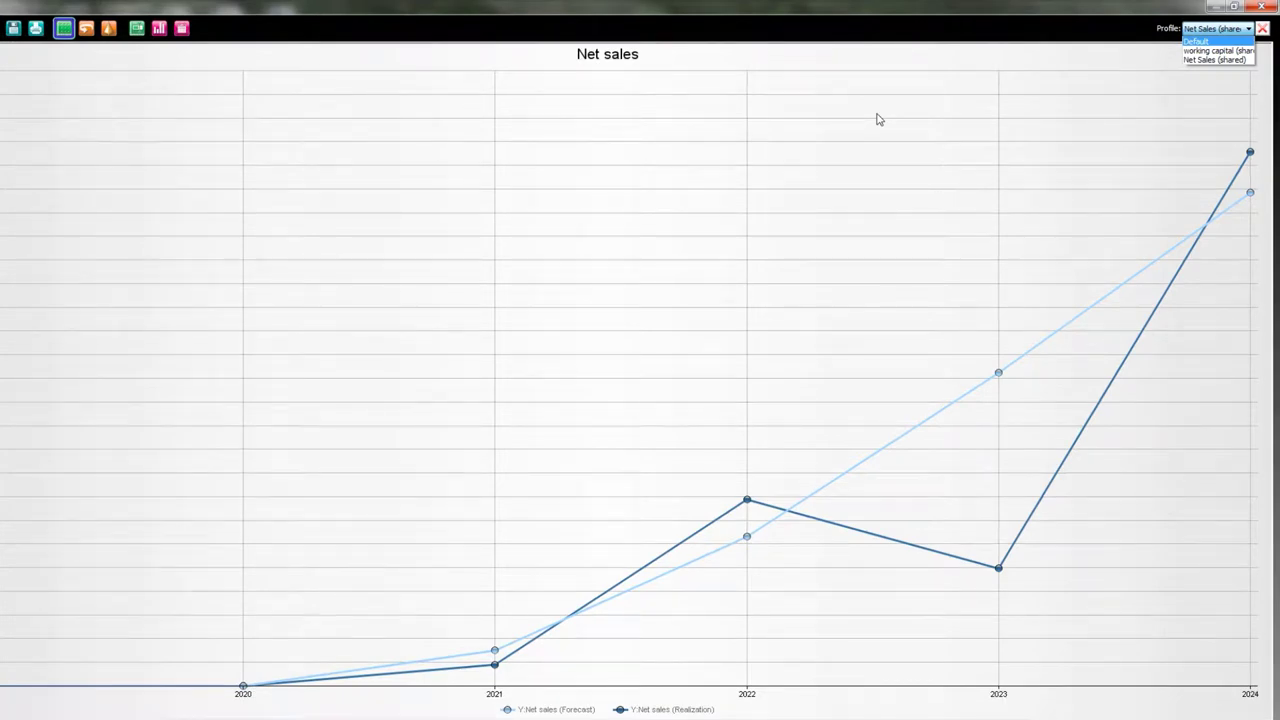
left_click(933, 107)
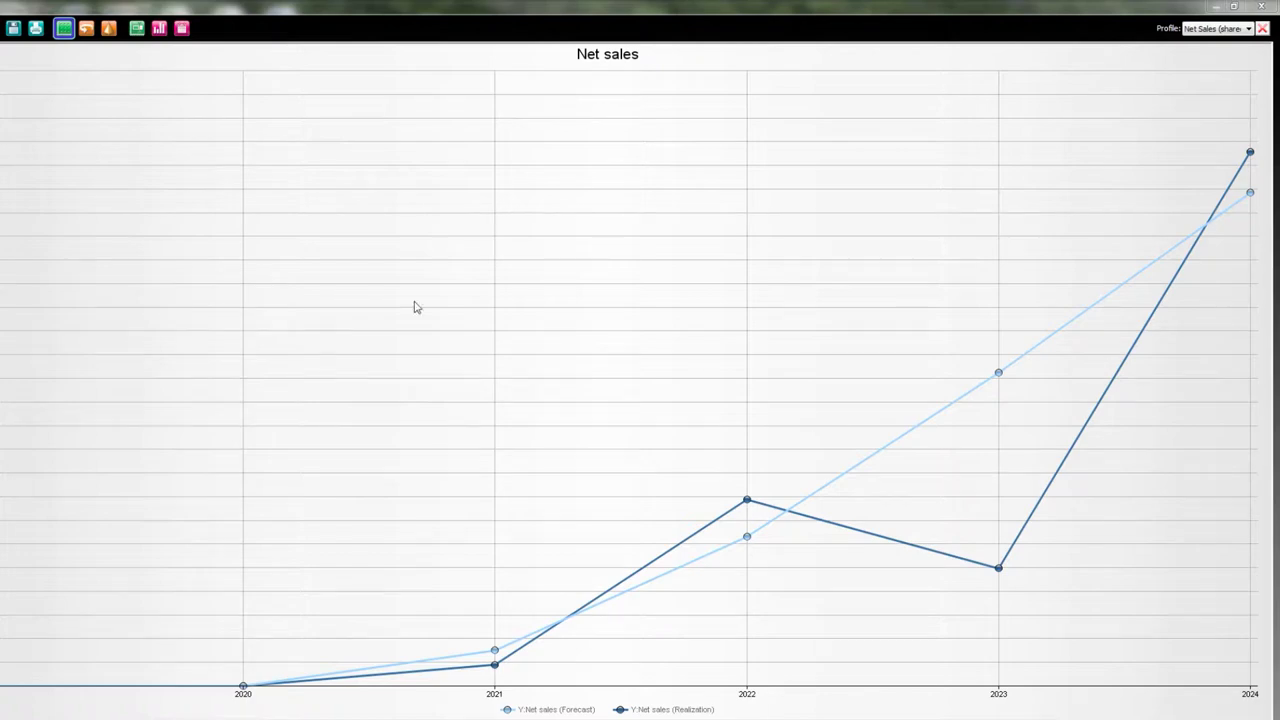
left_click(86, 29)
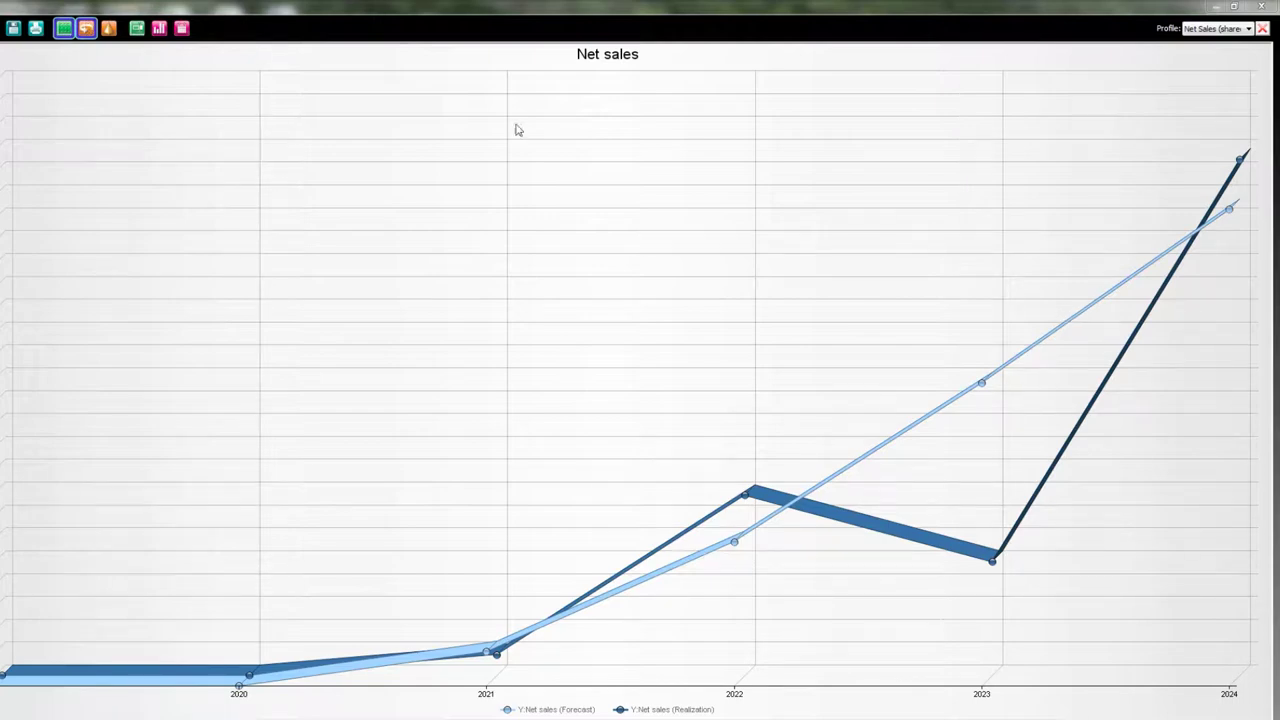
left_click(110, 30)
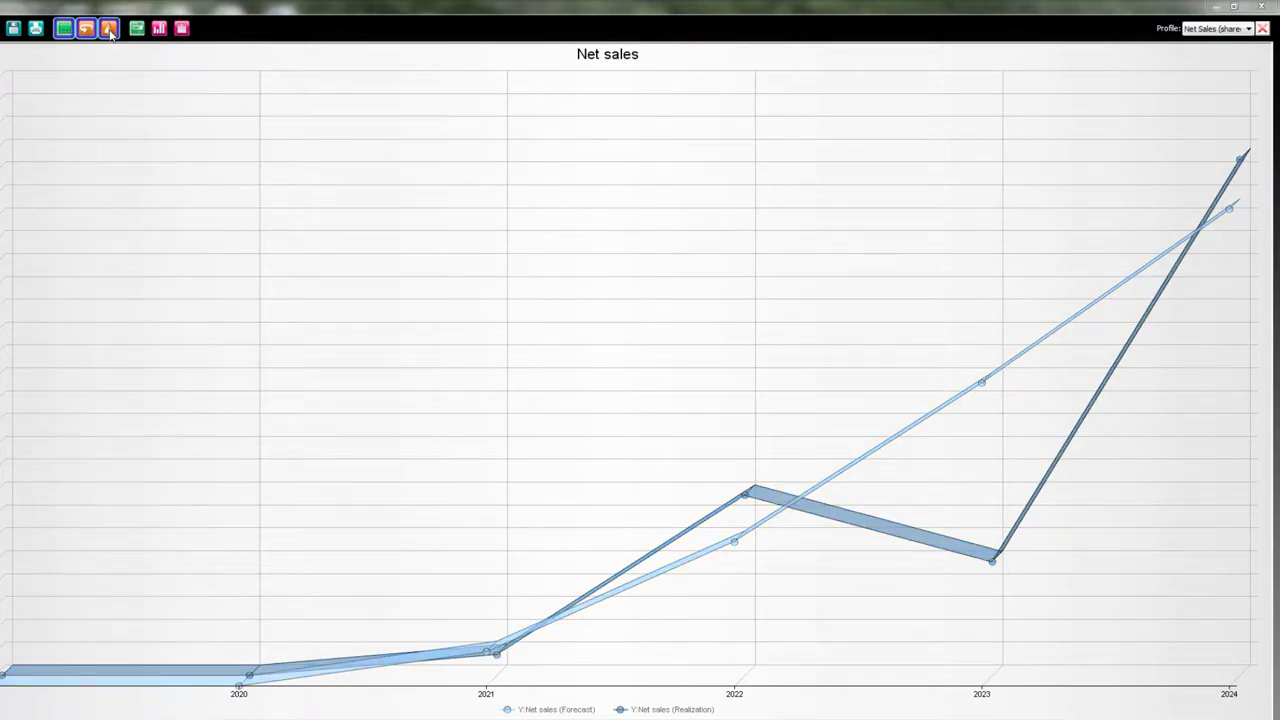
left_click(86, 30)
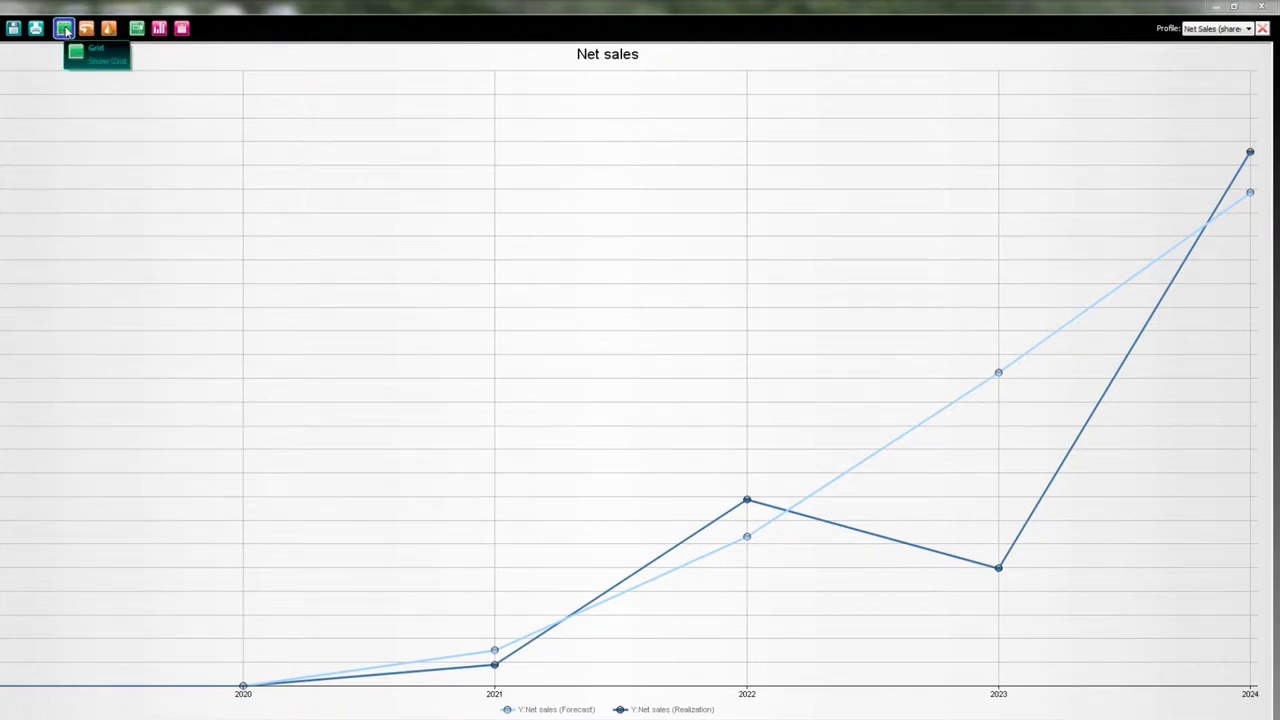
left_click(66, 30)
left_click(66, 30)
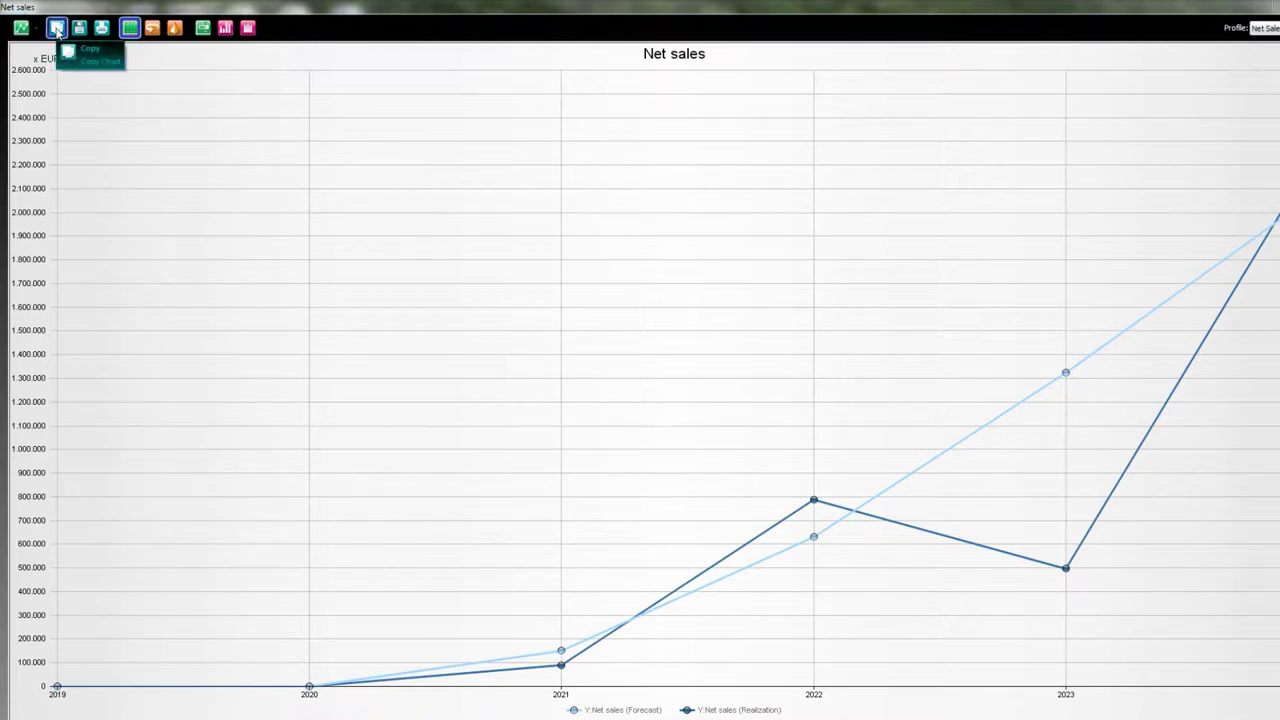
- Copy the Net sales chart and bring up the Line Charts style options
left_click(56, 29)
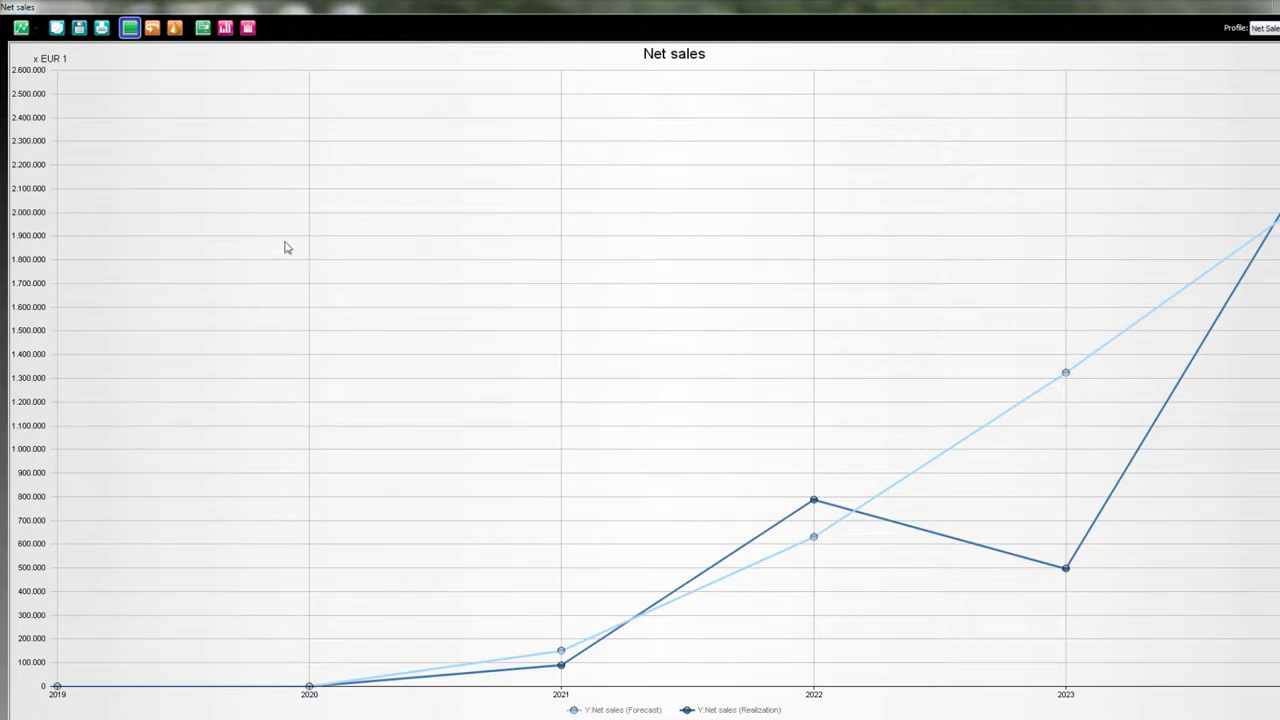
left_click(22, 28)
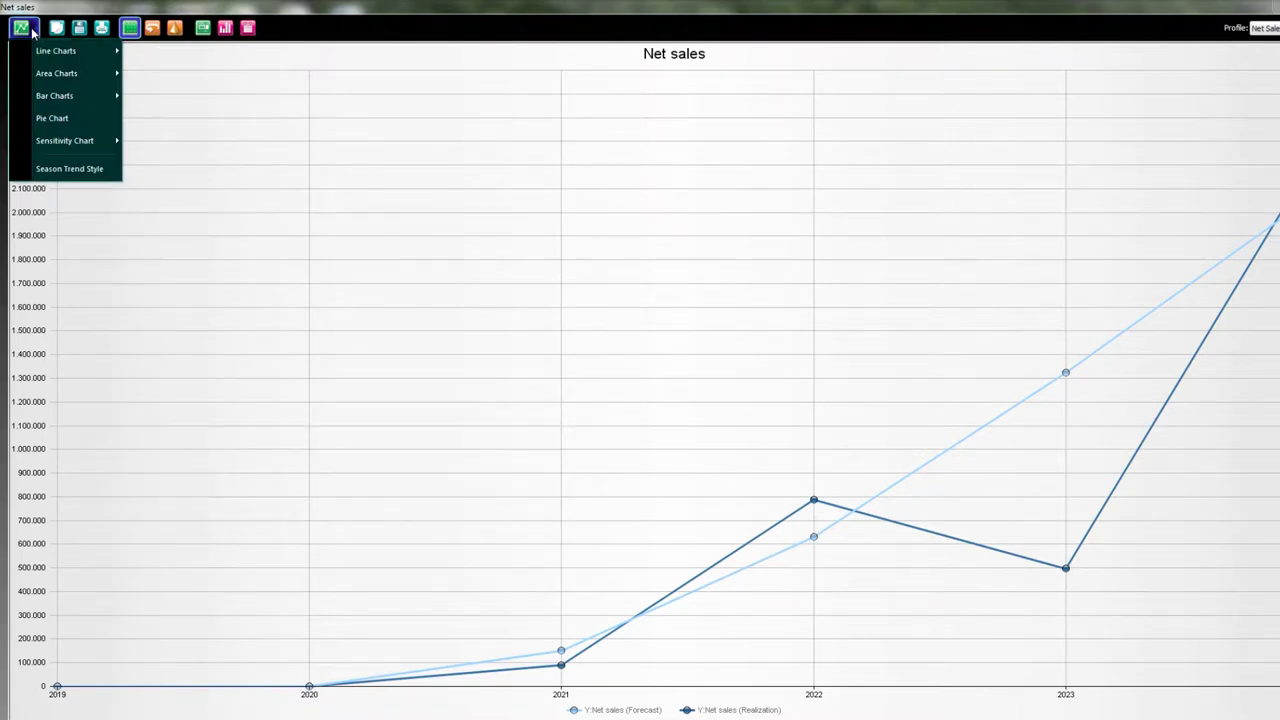
mouse_move(58, 55)
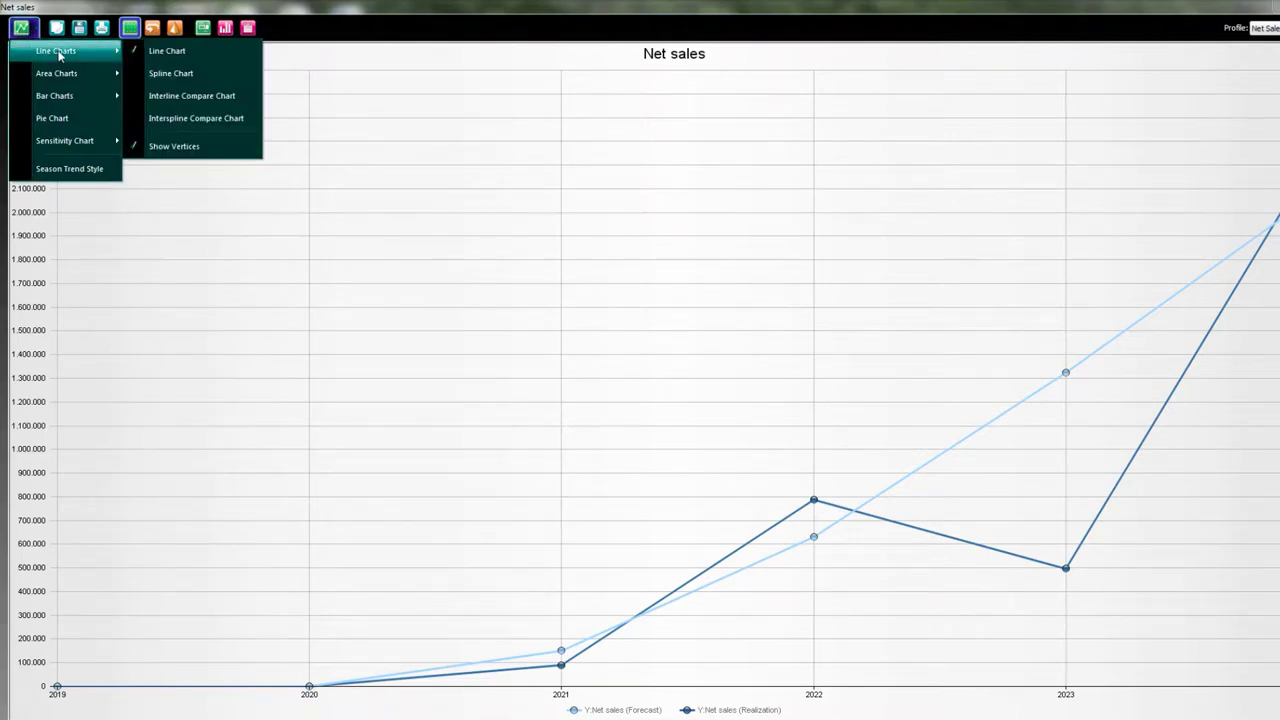
- Change the Net sales chart style to Interline Compare Chart
left_click(177, 95)
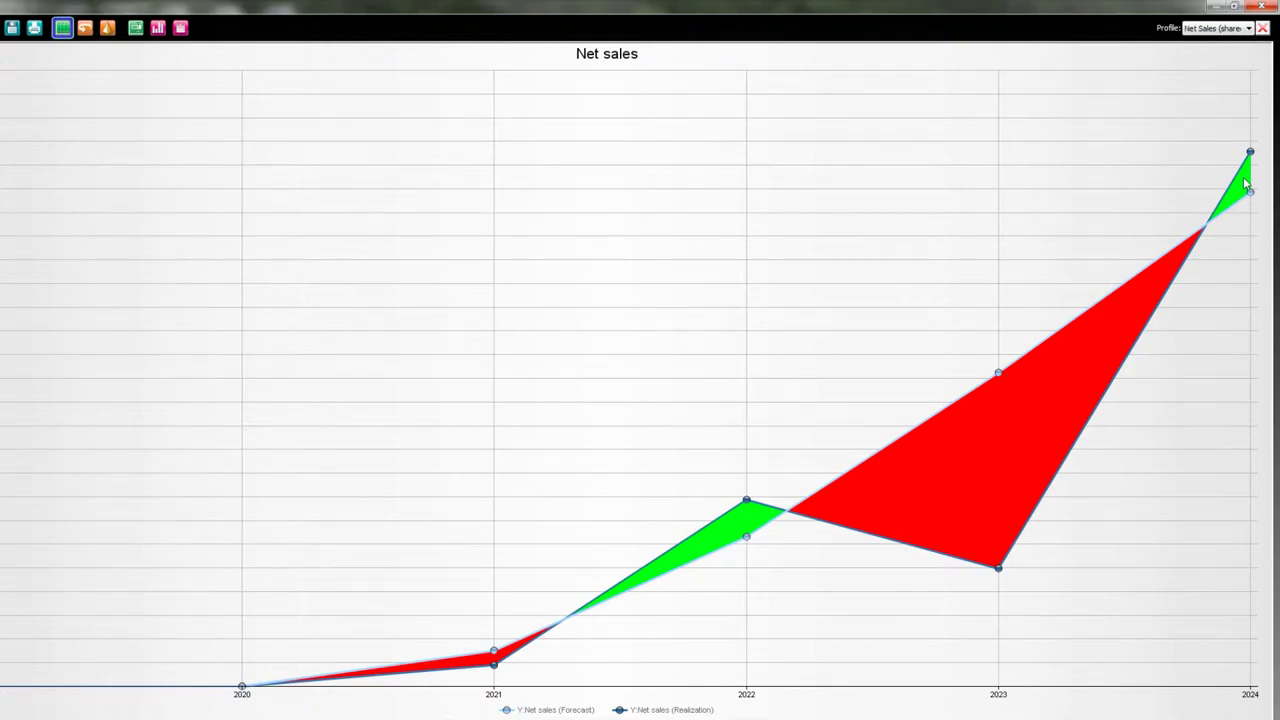
left_click(20, 27)
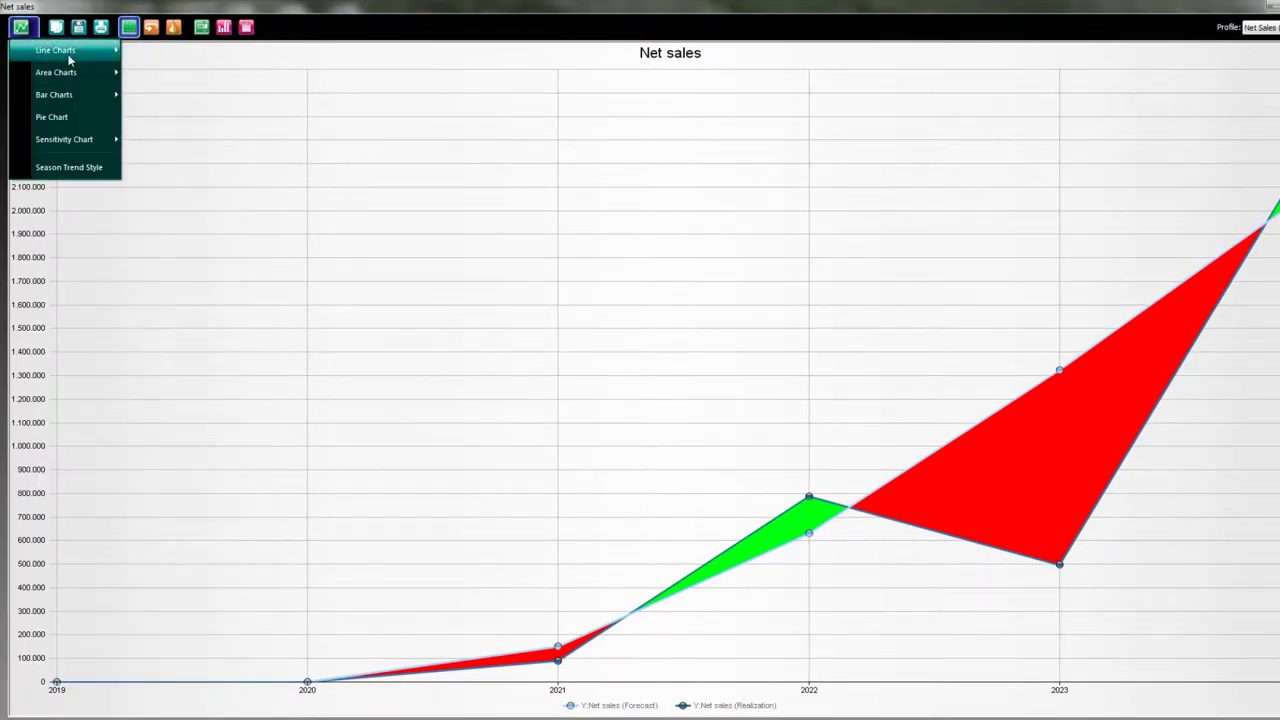
mouse_move(70, 50)
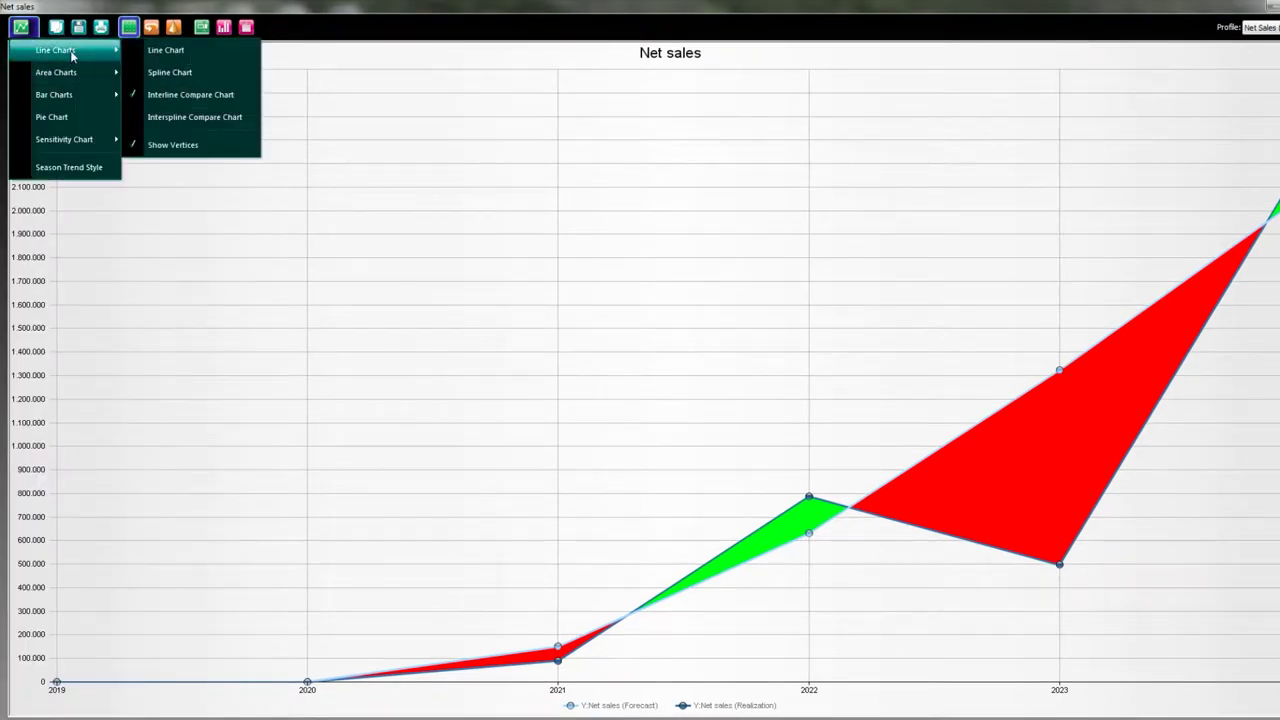
- Try a spline line chart, then switch to Interspline Compare Chart
left_click(172, 72)
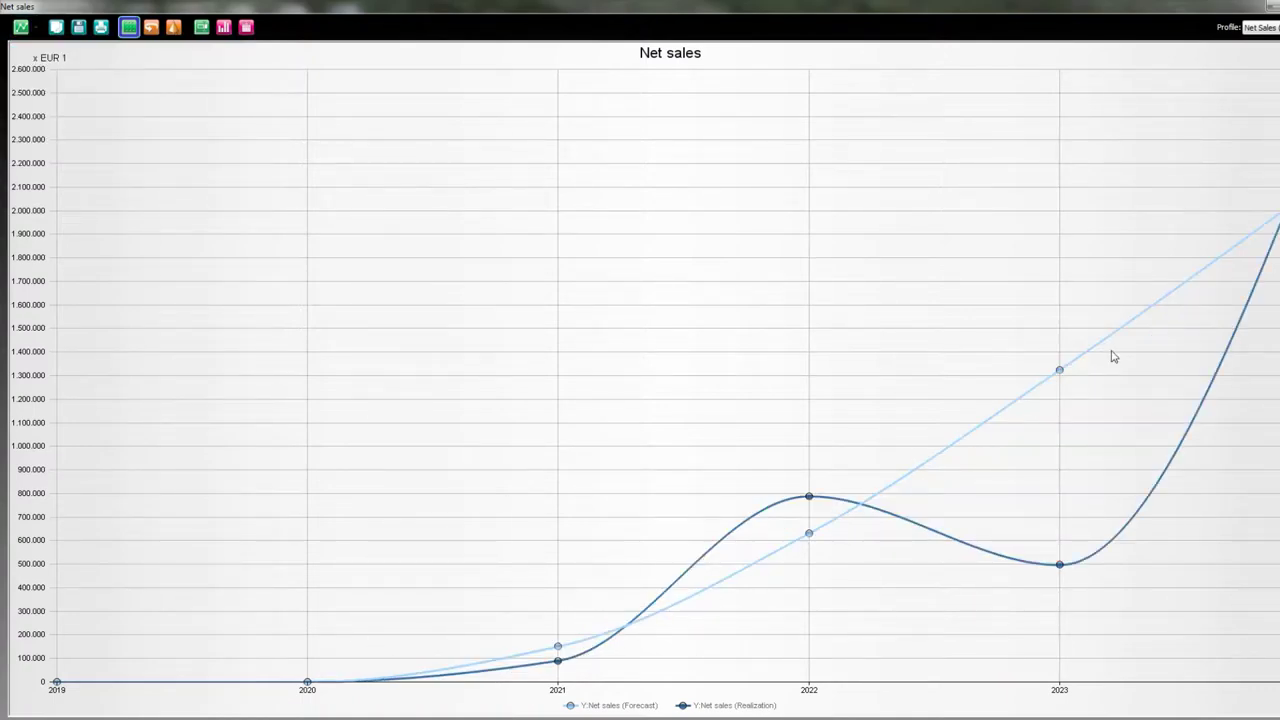
mouse_move(539, 672)
left_click(35, 30)
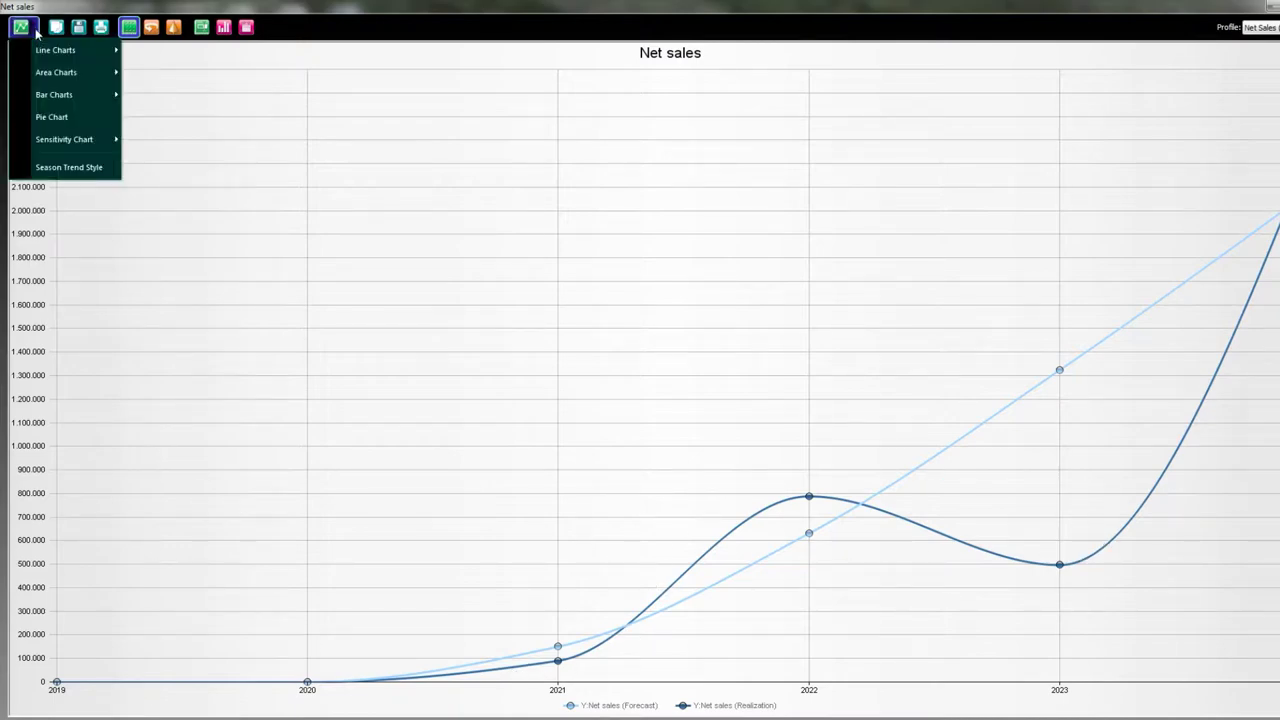
mouse_move(50, 52)
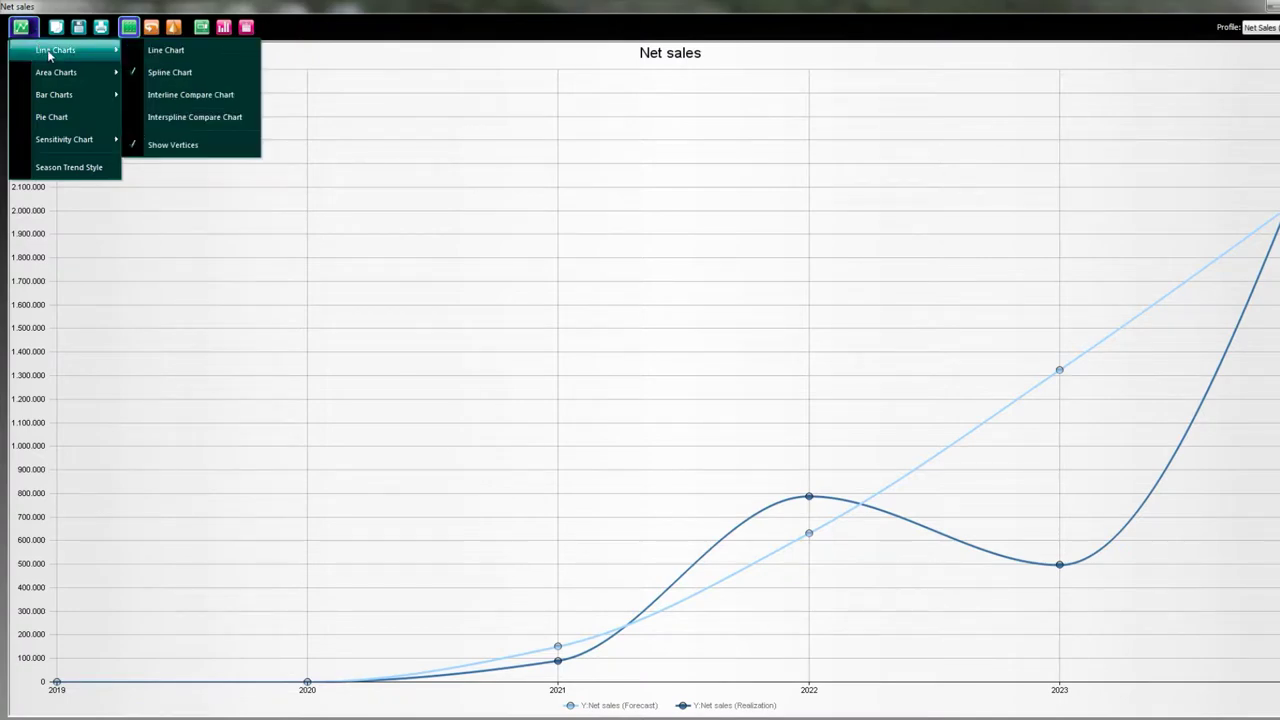
left_click(212, 120)
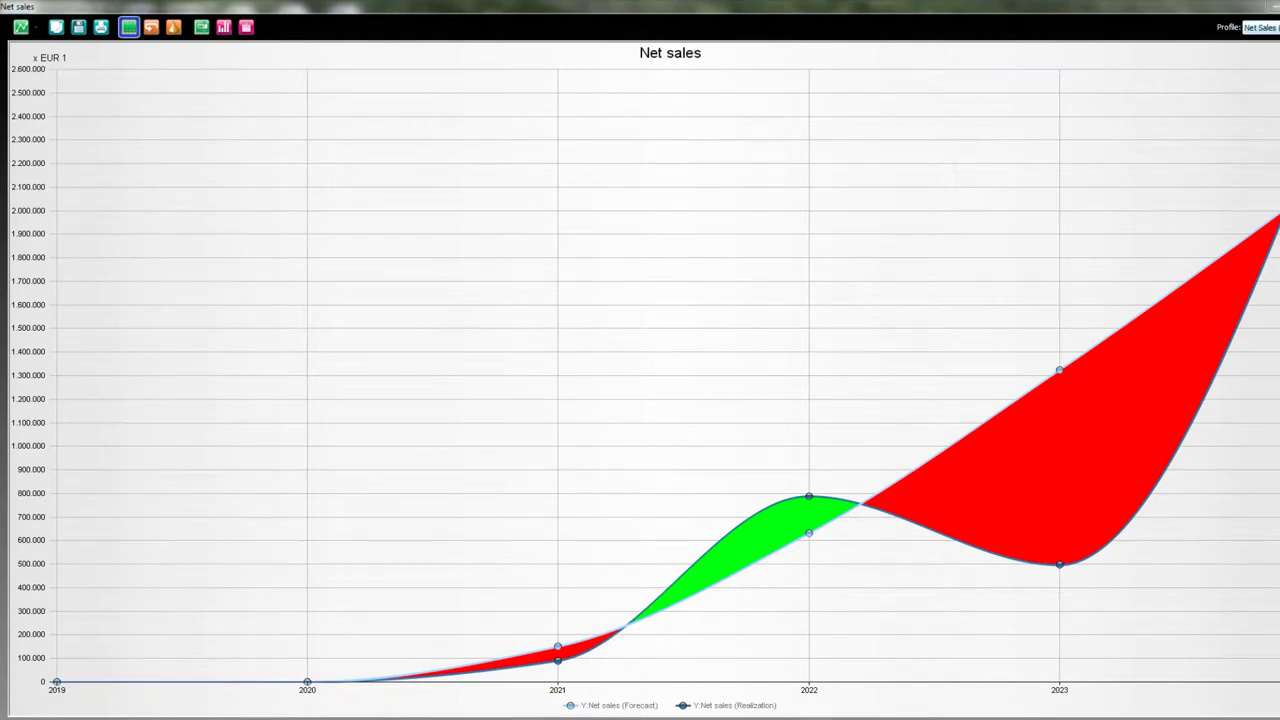
- Apply the Default profile to the chart and open an enlarged Select data dialog
left_click(1260, 27)
left_click(1265, 45)
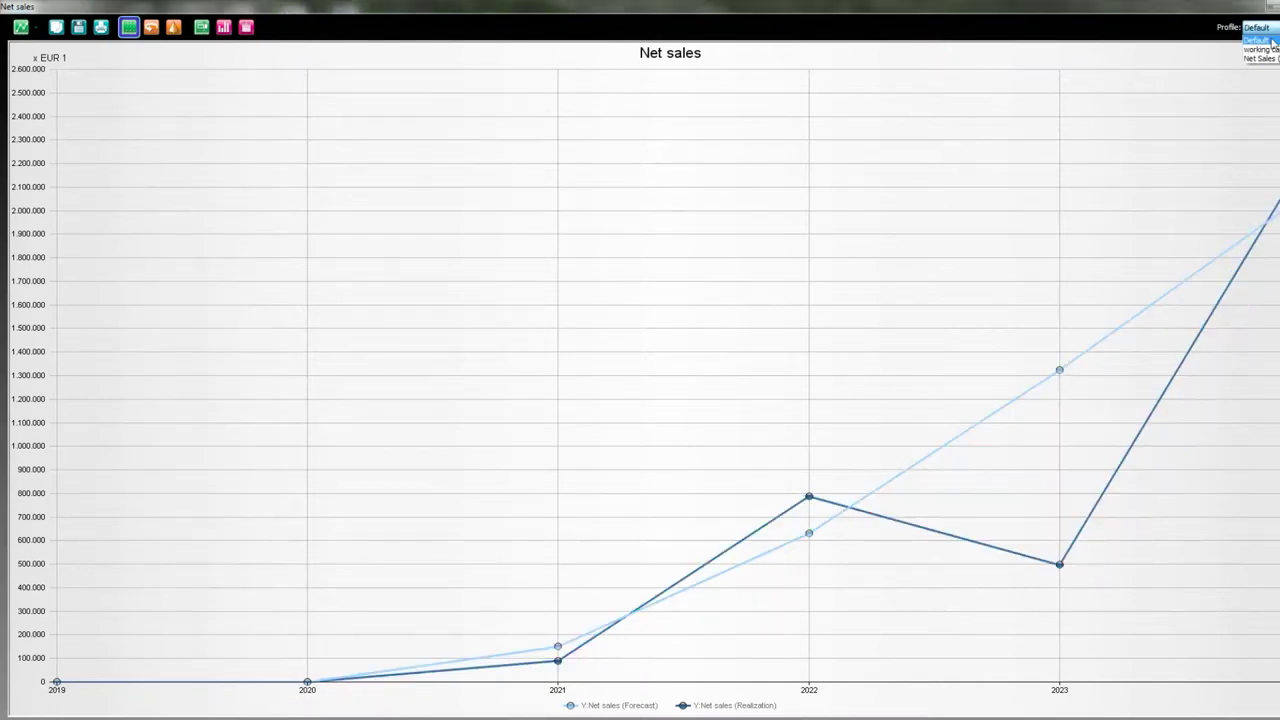
left_click(226, 30)
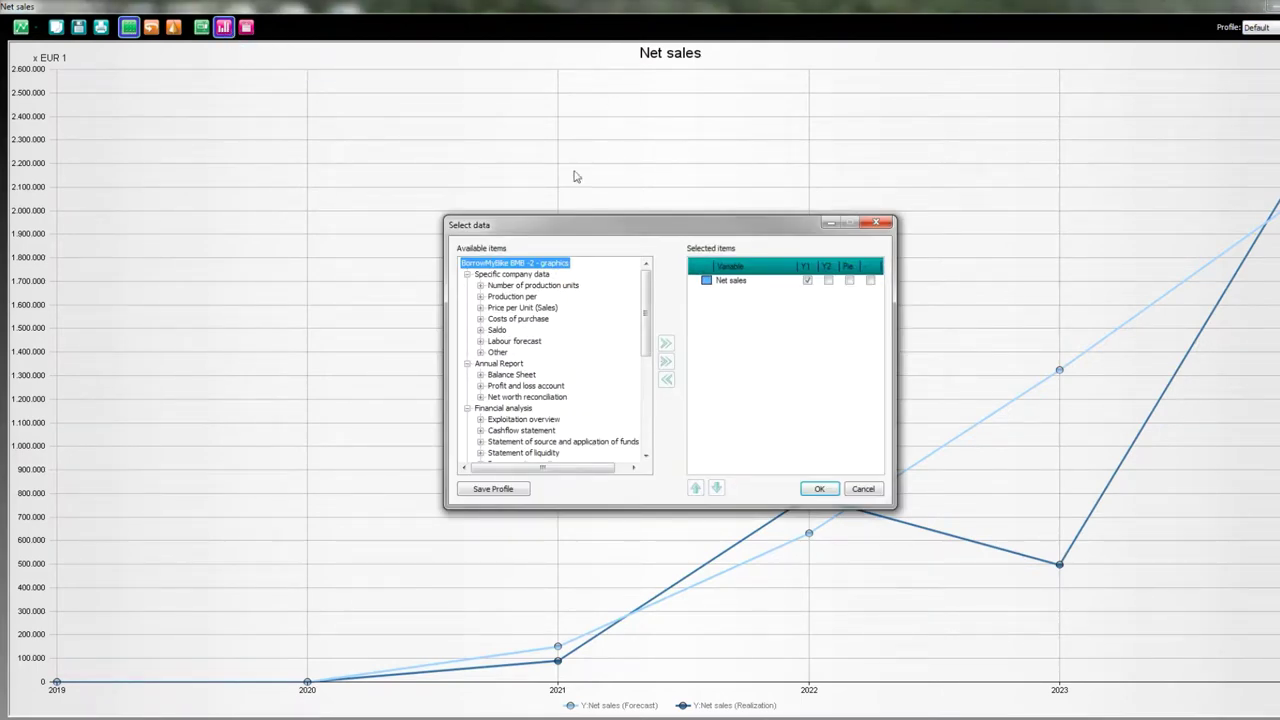
left_click_drag(670, 215, 670, 78)
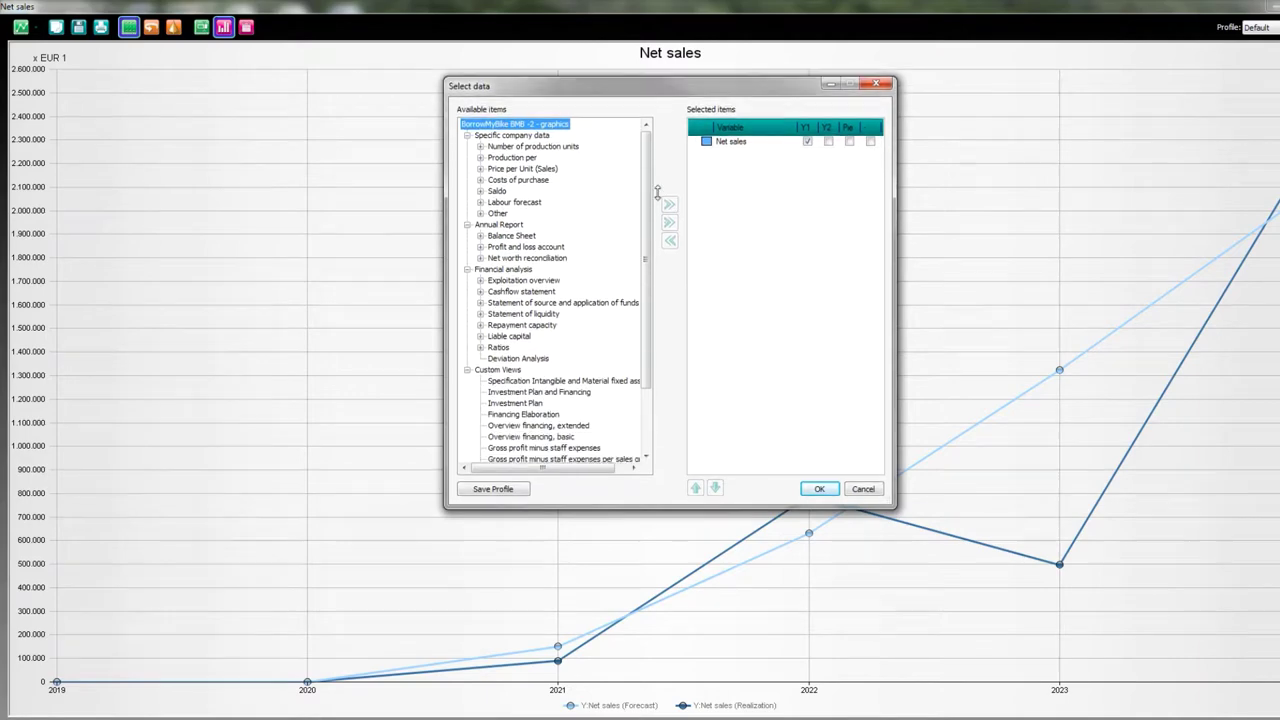
left_click_drag(676, 505, 676, 645)
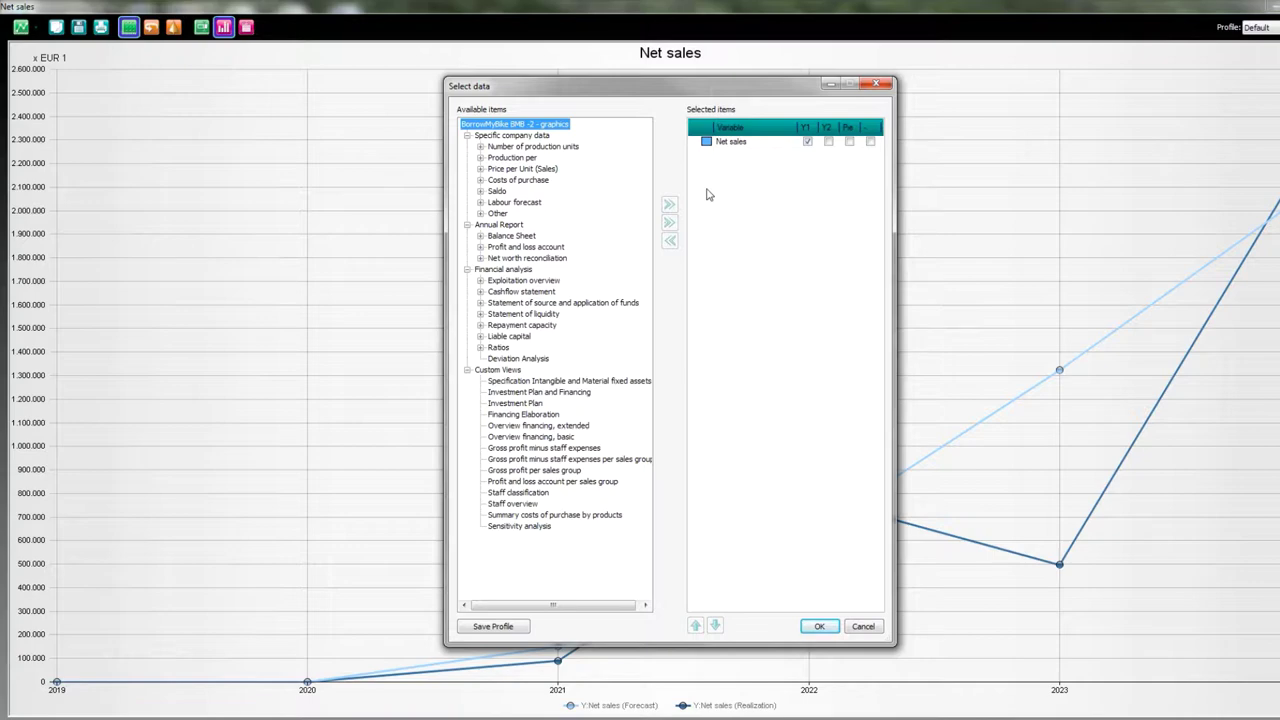
- Add Gross profit, Operating income and Profit after tax as chart series
left_click(480, 249)
left_click(520, 291)
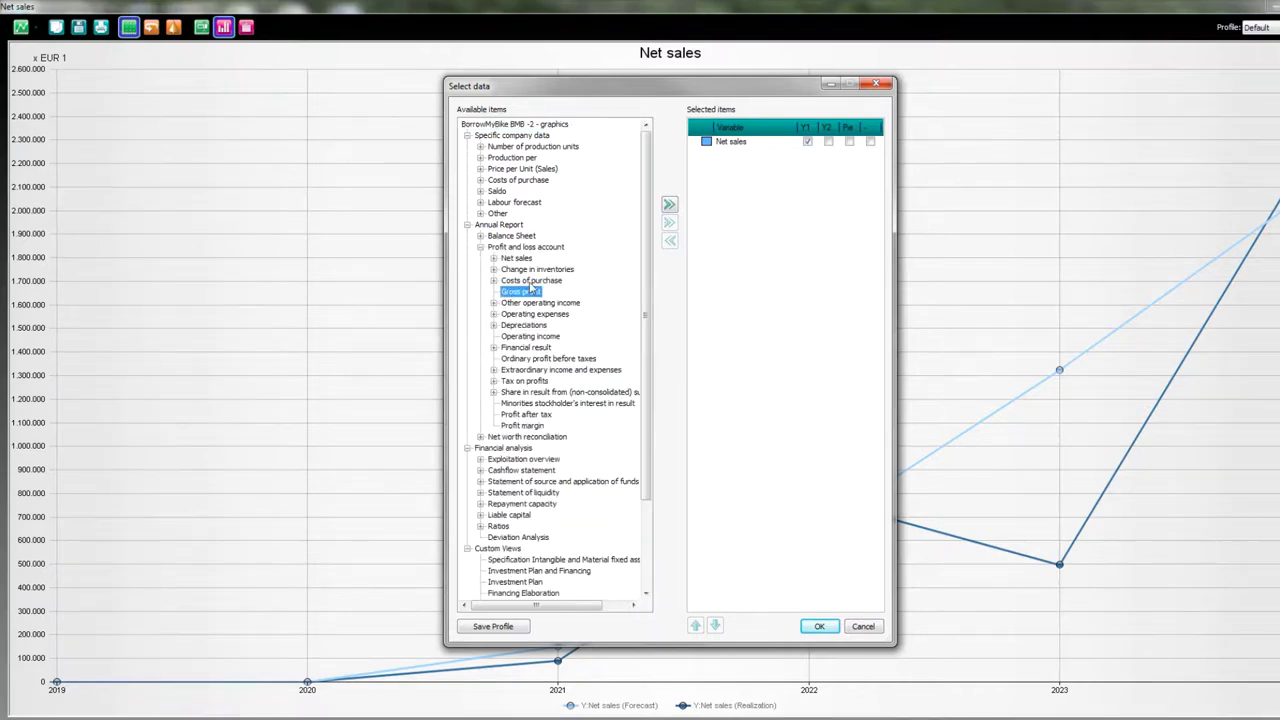
left_click(669, 205)
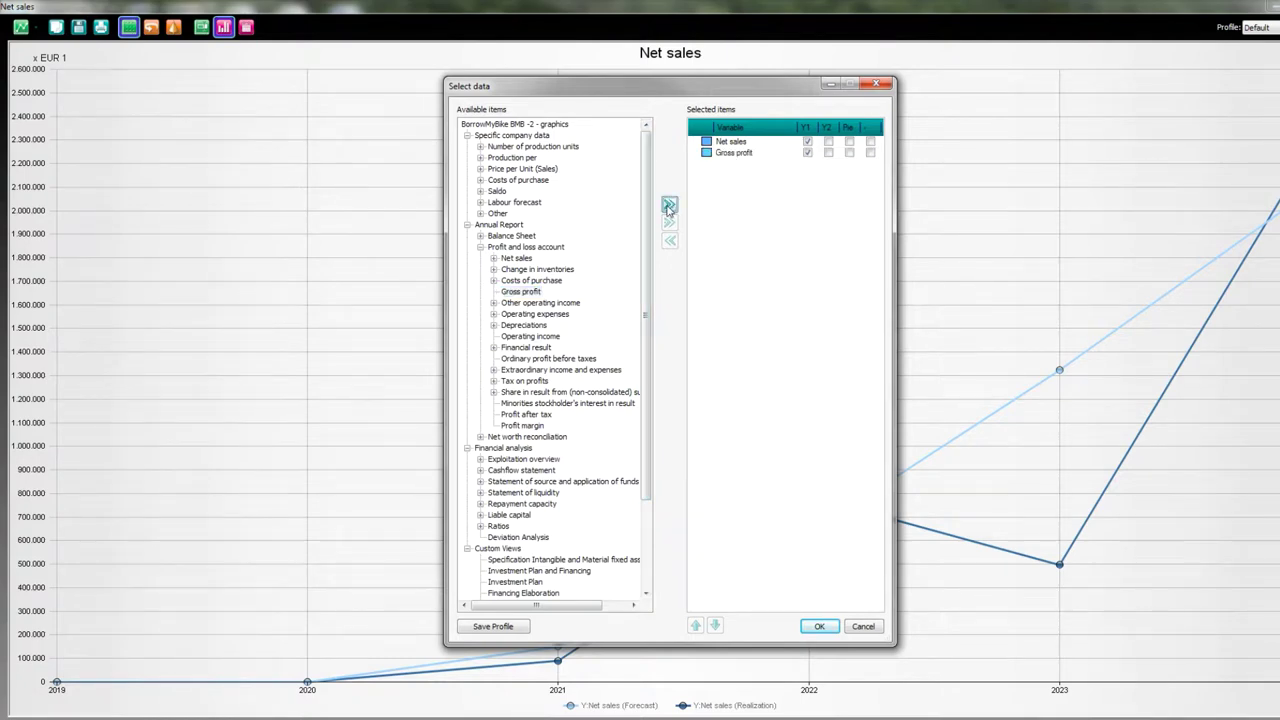
left_click(536, 338)
left_click(669, 205)
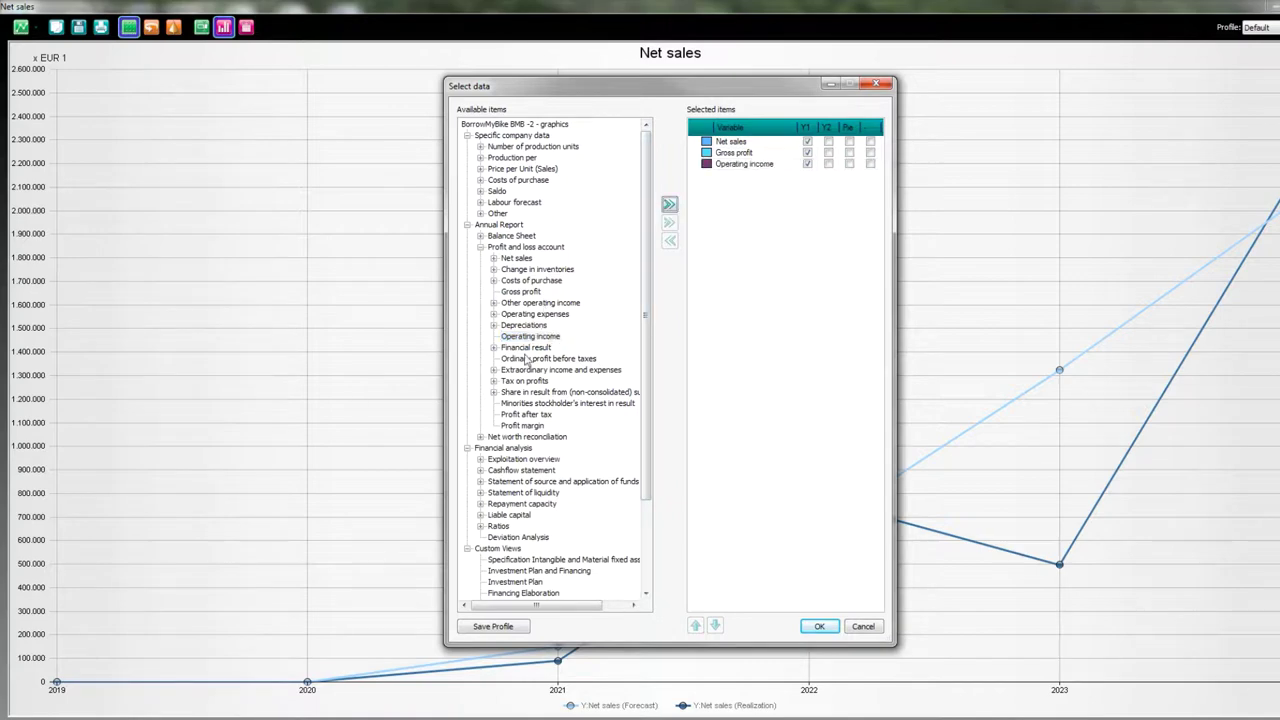
left_click(534, 415)
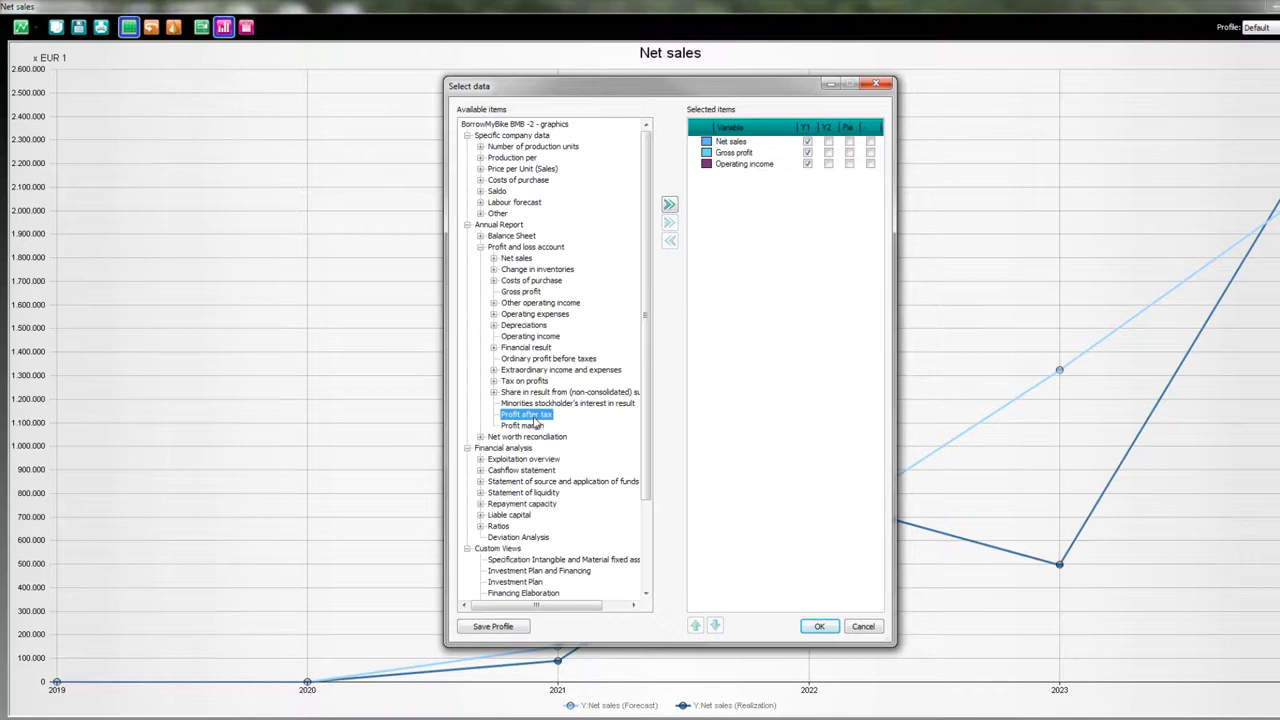
left_click(669, 205)
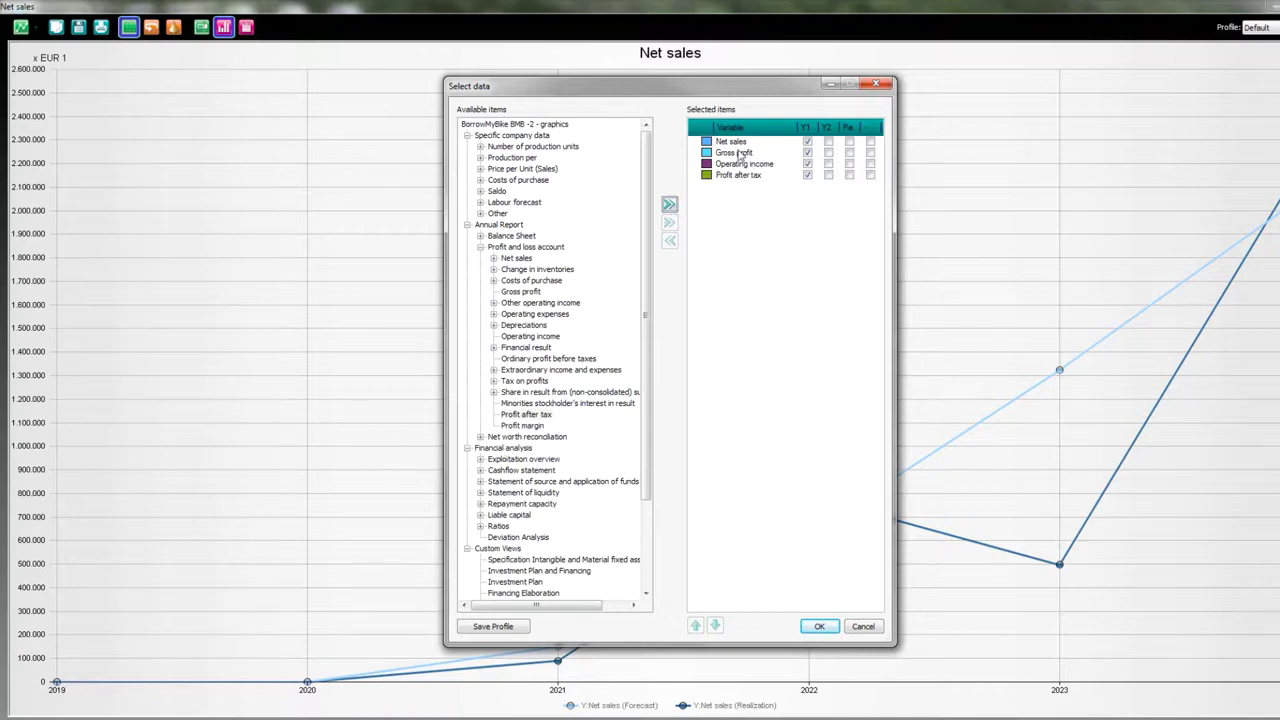
- Save the selection as shared graph profile 'Earning model' and redraw the chart
left_click(490, 627)
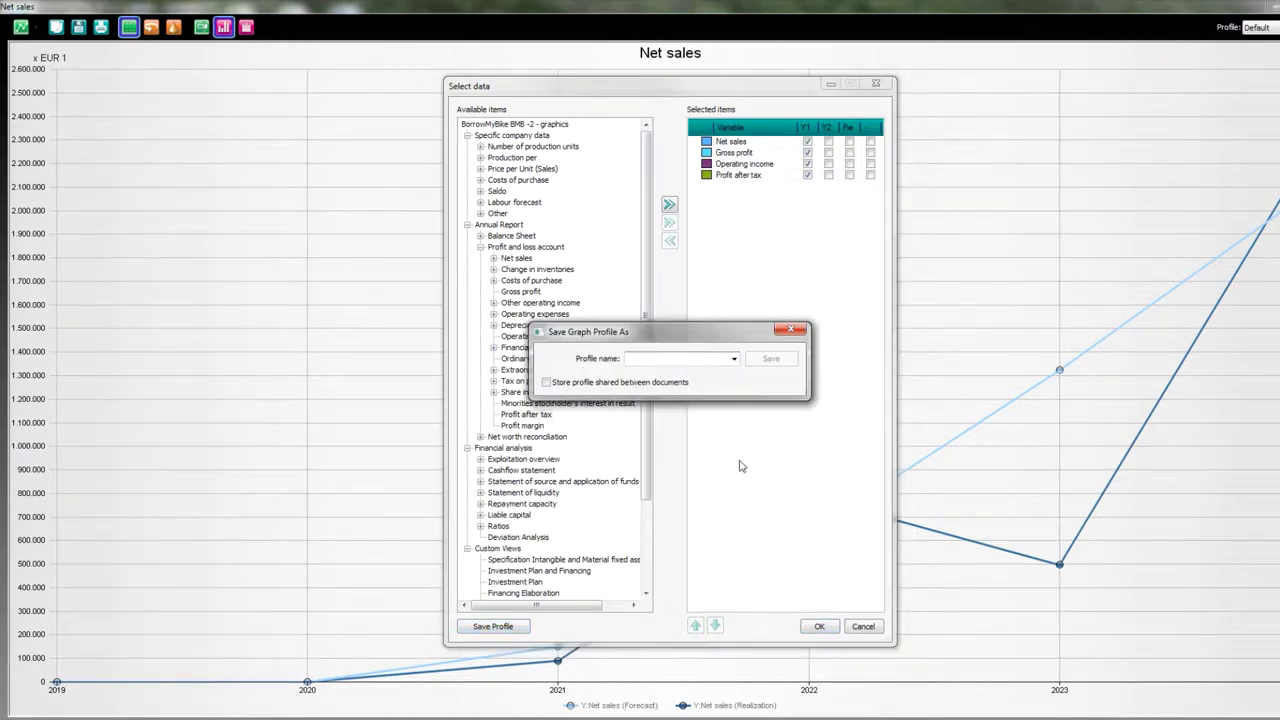
type("Earning model")
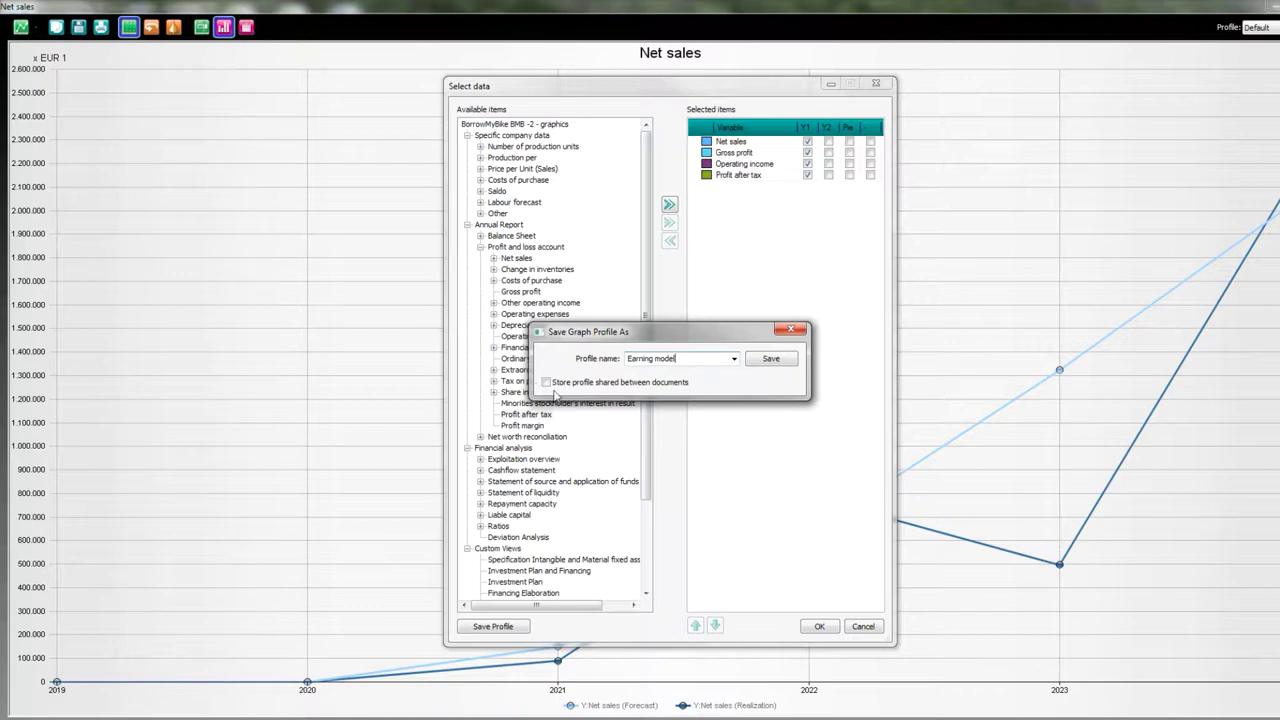
left_click(546, 382)
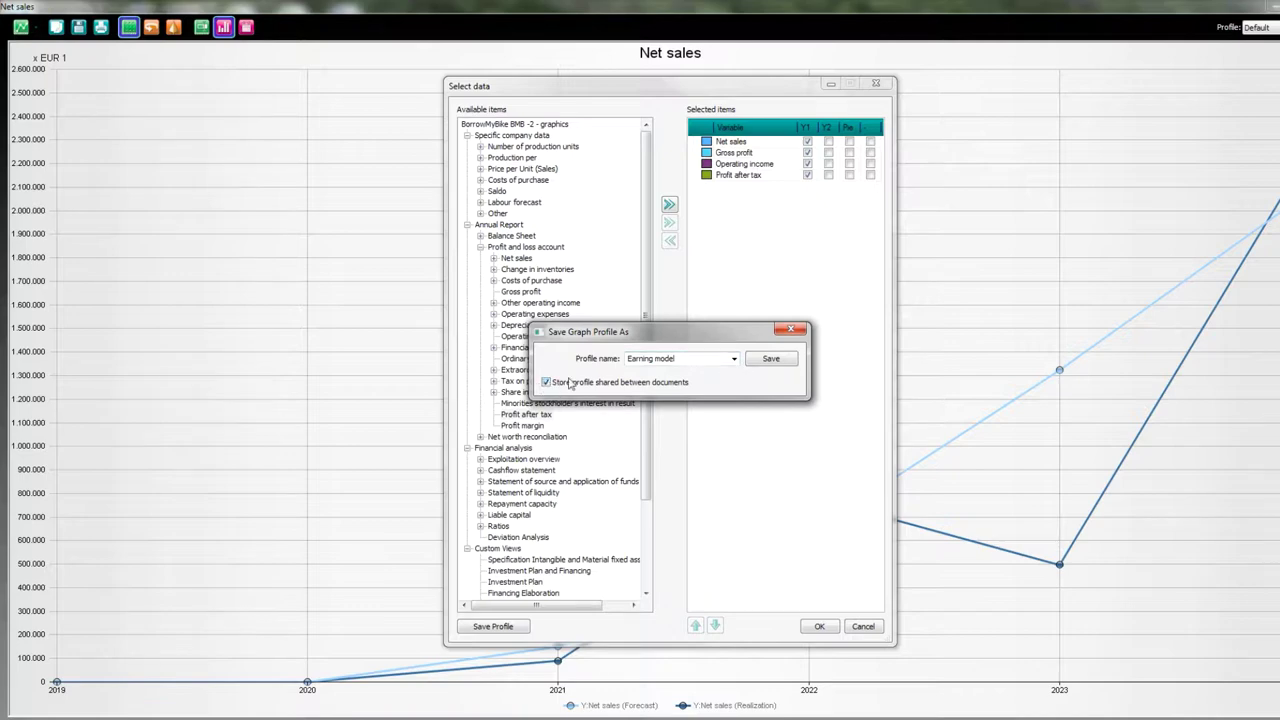
left_click(784, 364)
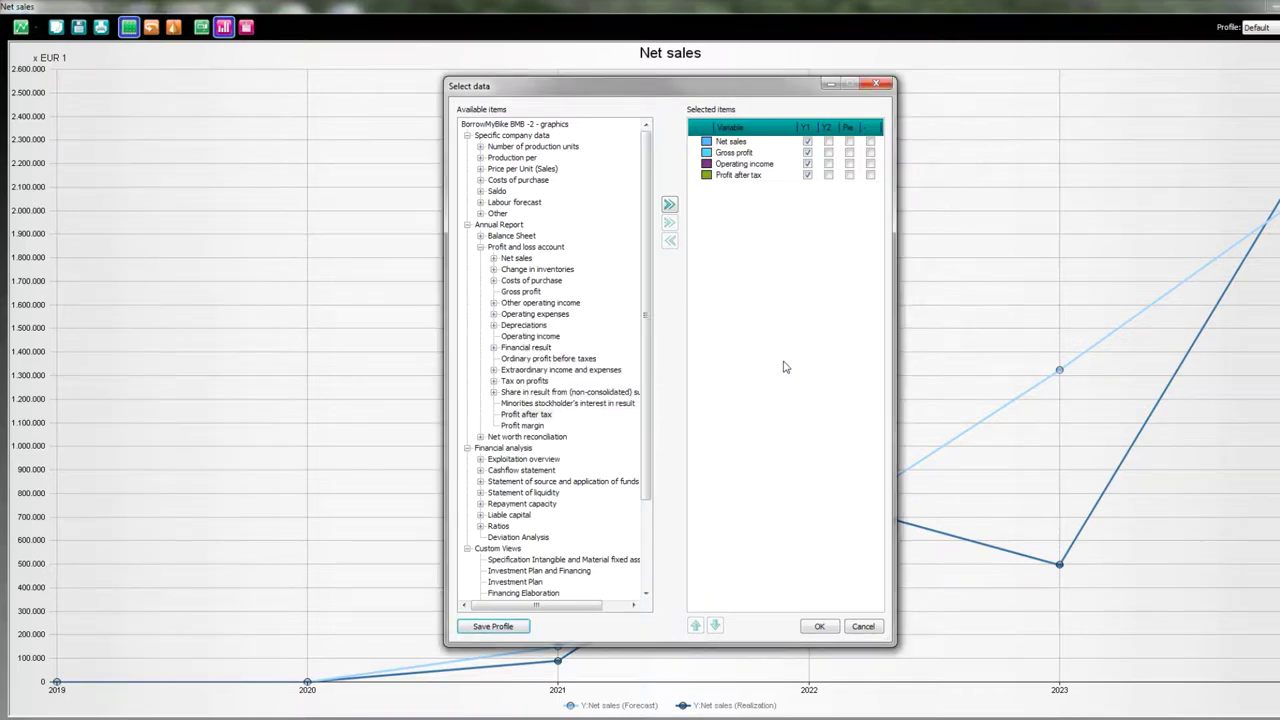
left_click(820, 626)
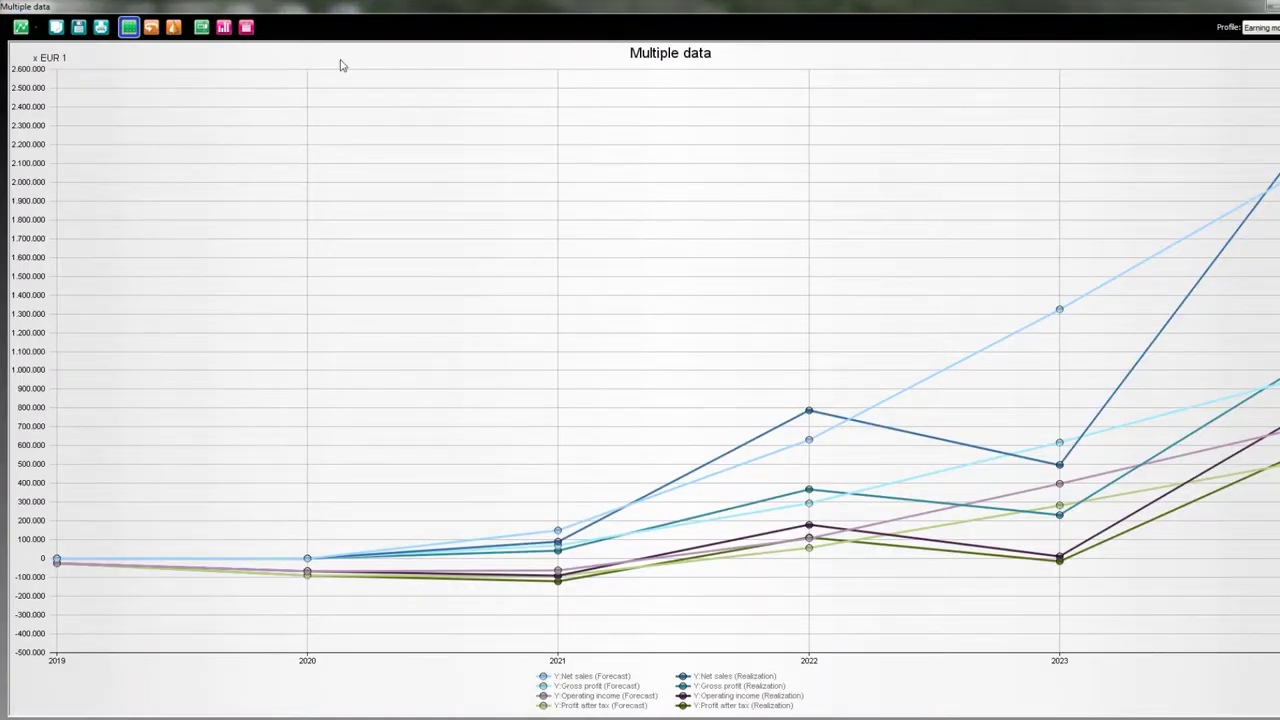
- Change the Multiple data chart from a line chart to a Simple Bar Chart
left_click(30, 28)
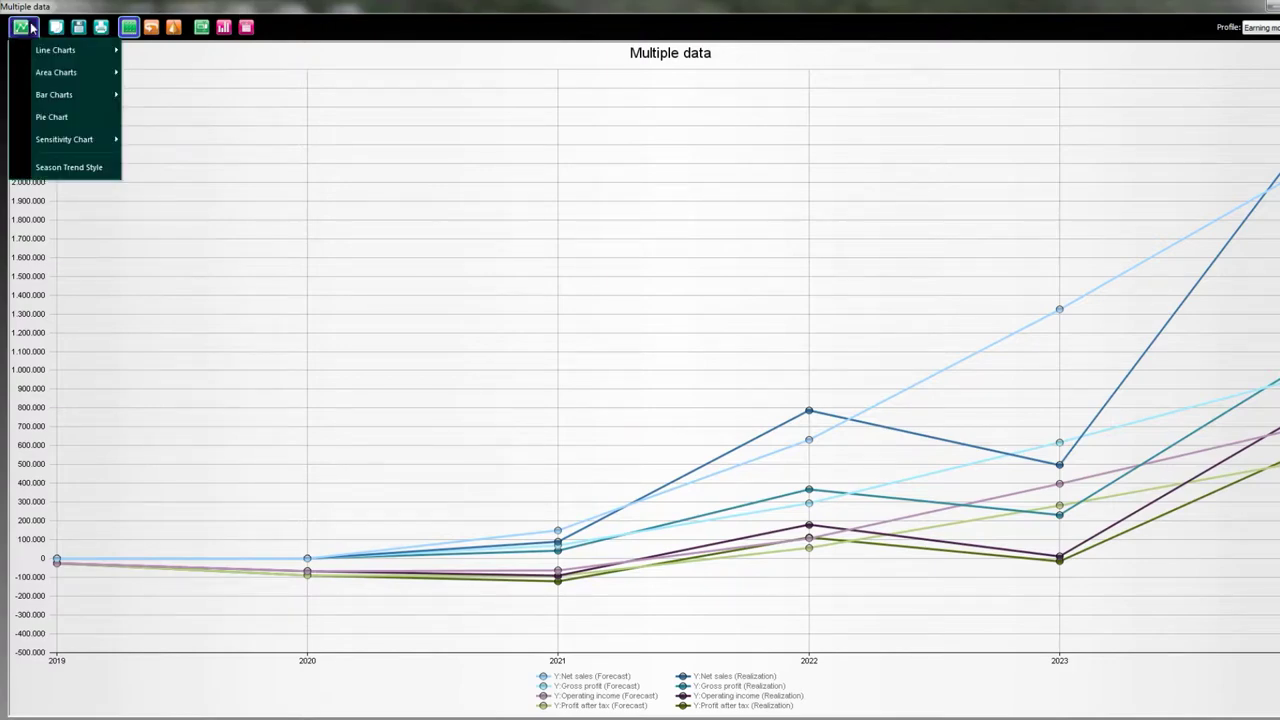
mouse_move(71, 100)
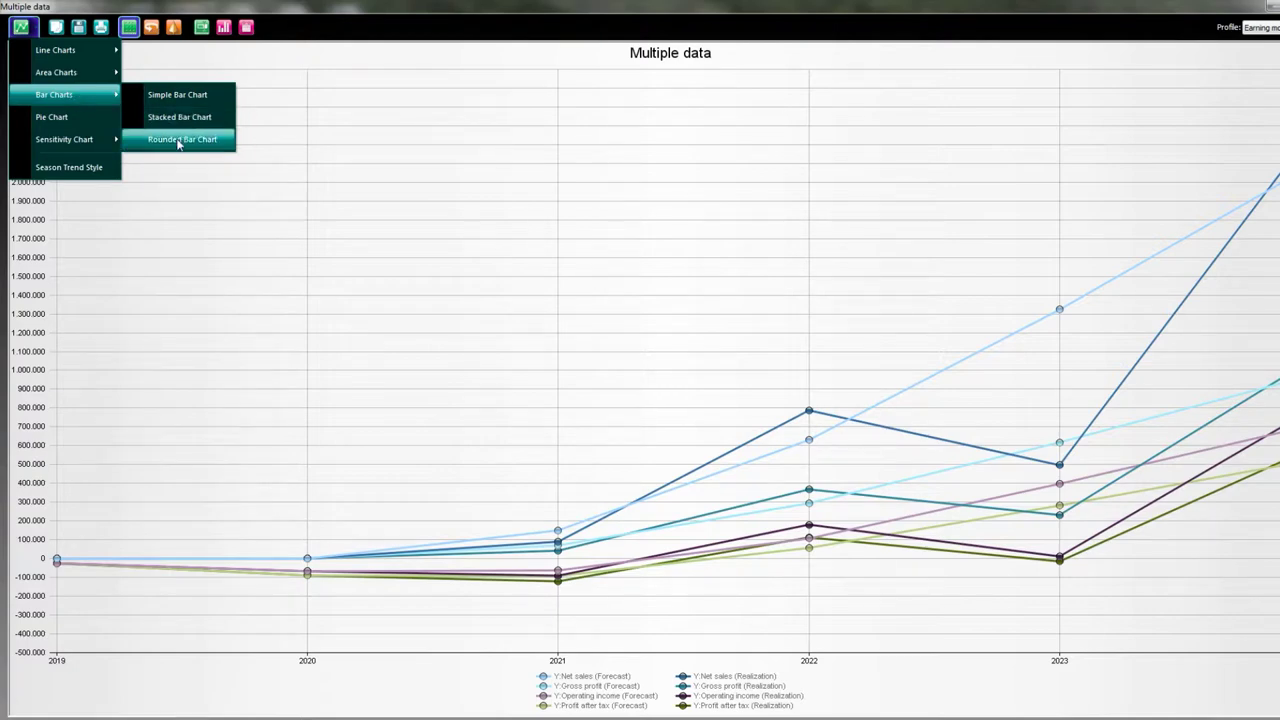
left_click(205, 94)
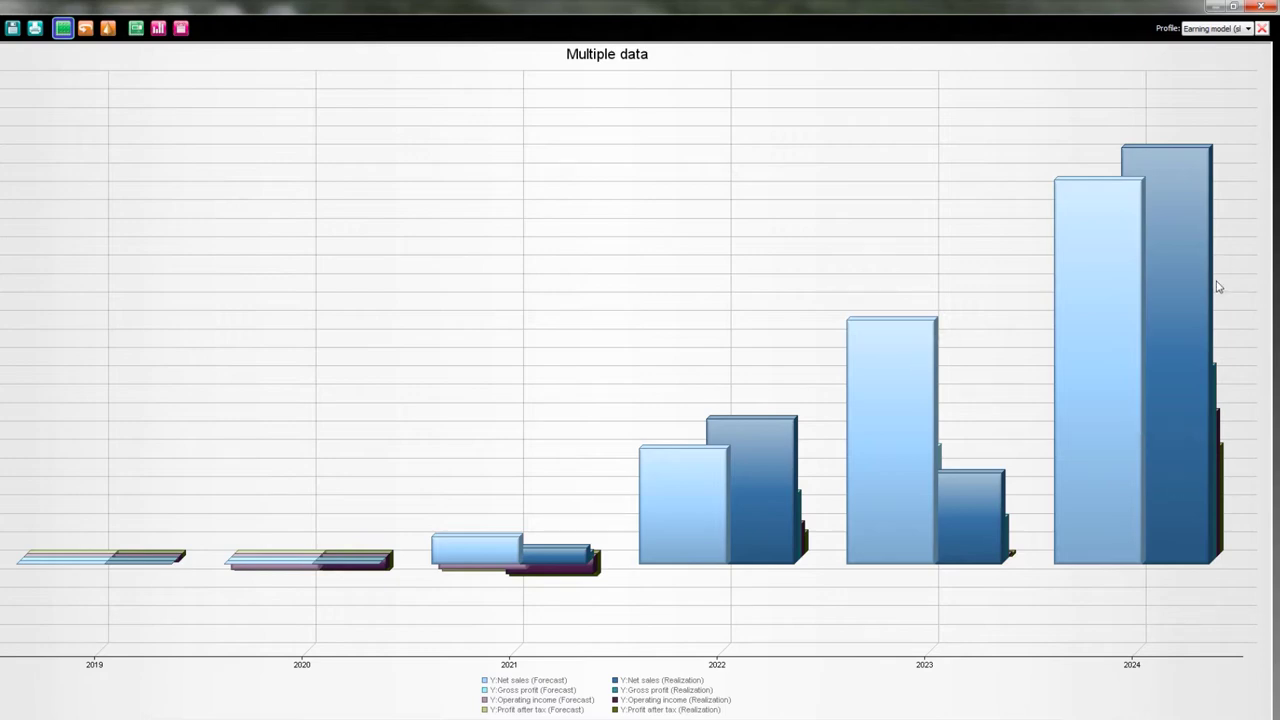
mouse_move(1207, 476)
- Show the Multiple data bars in 3-D perspective and bring back the Select data dialog
left_click(88, 31)
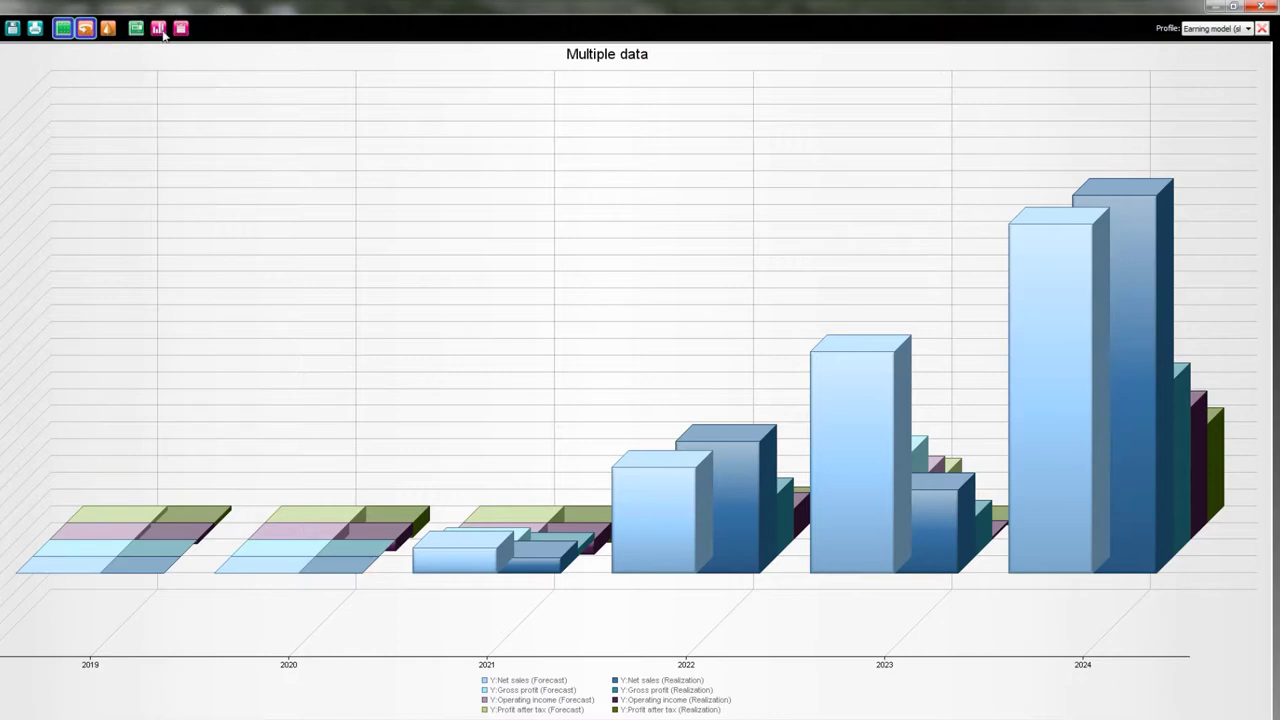
mouse_move(1177, 375)
left_click(157, 31)
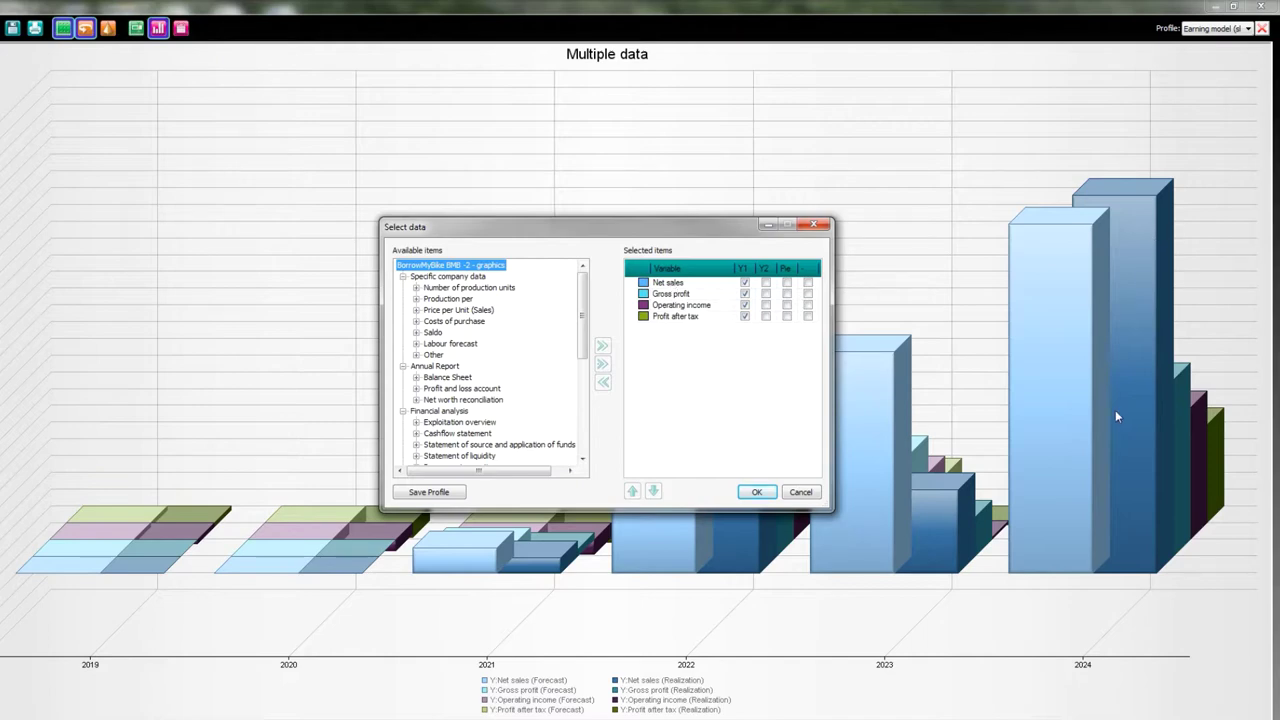
- Order the series Profit after tax, Operating income, Gross profit, then Net sales last
left_click(681, 285)
left_click(653, 491)
left_click(653, 491)
left_click(653, 491)
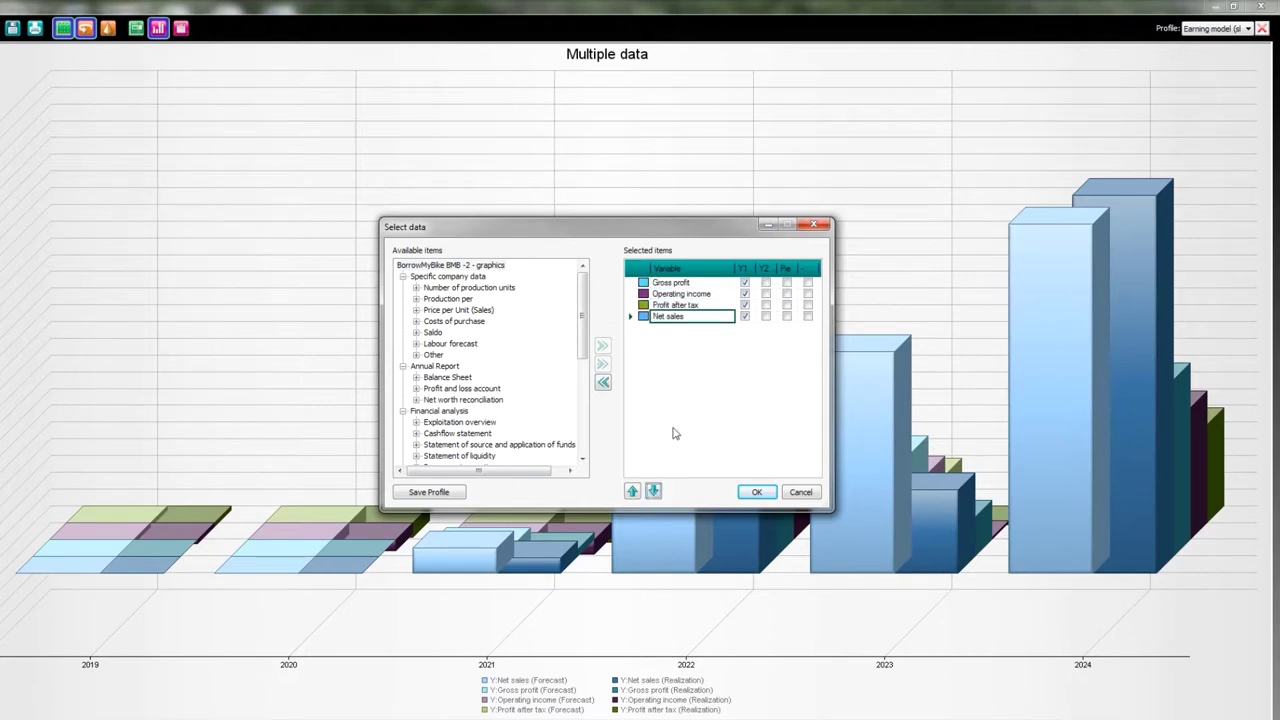
left_click(682, 285)
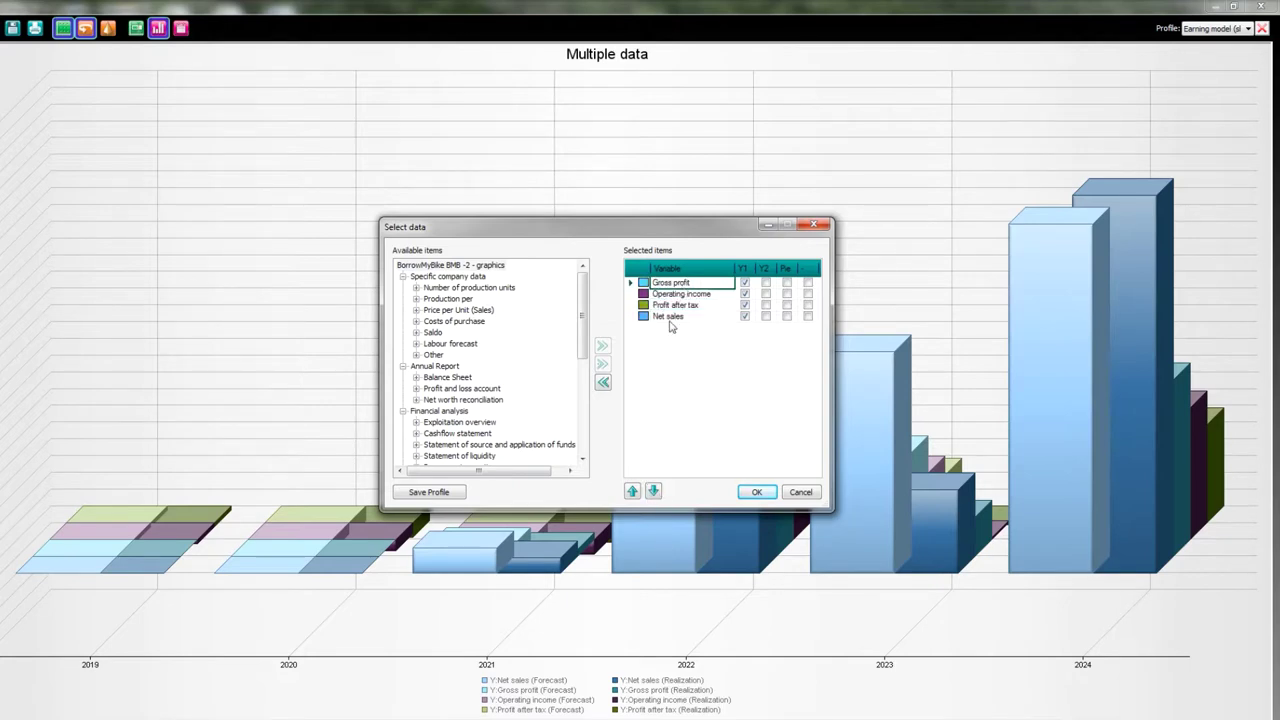
left_click(653, 491)
left_click(653, 491)
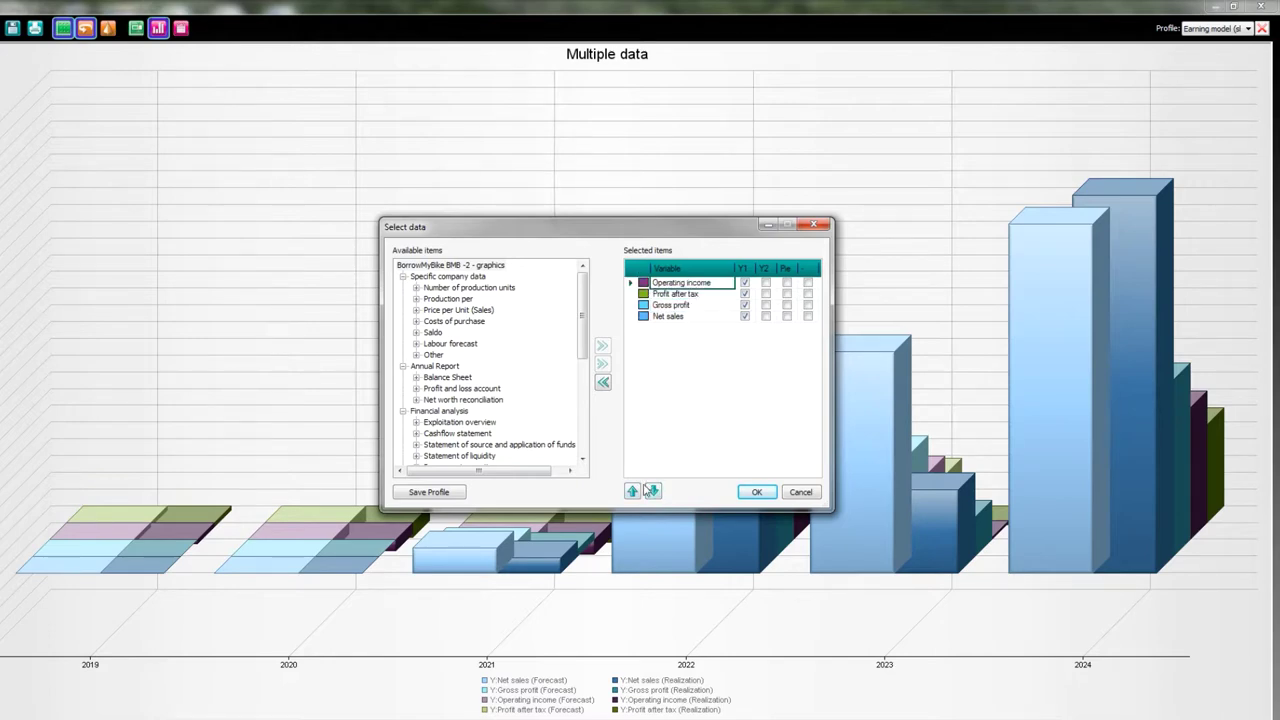
left_click(653, 491)
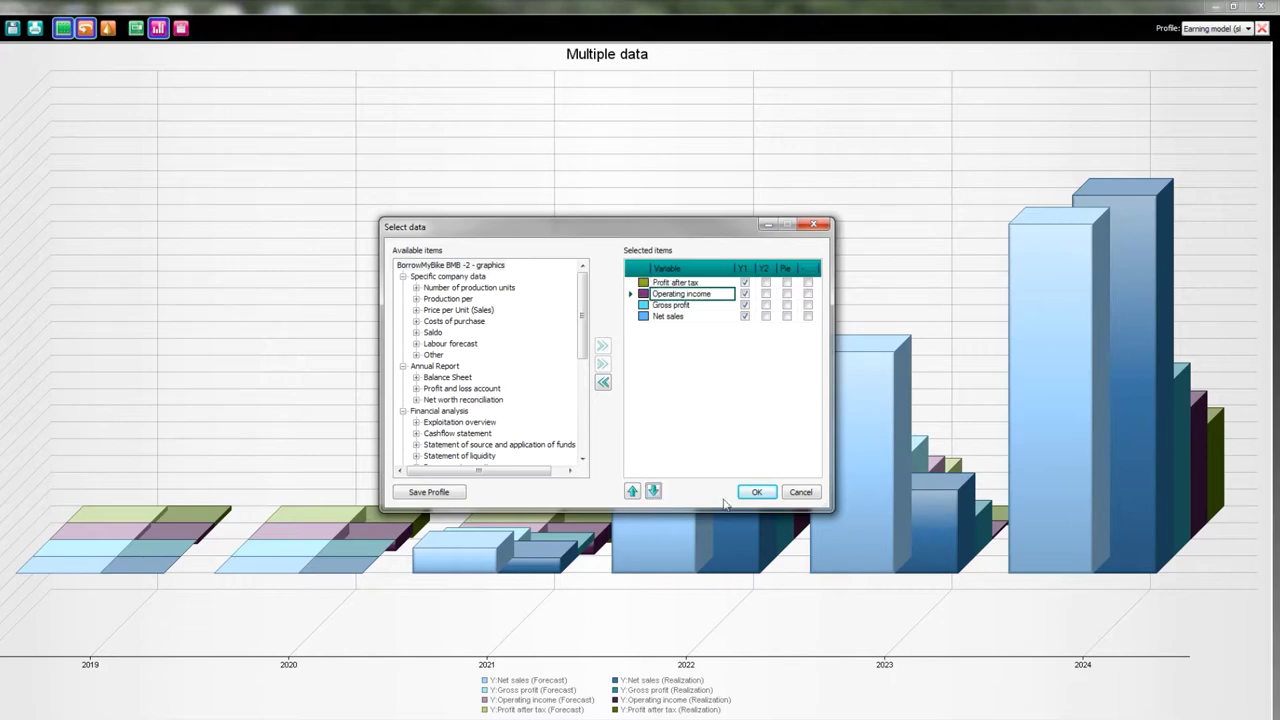
left_click(756, 493)
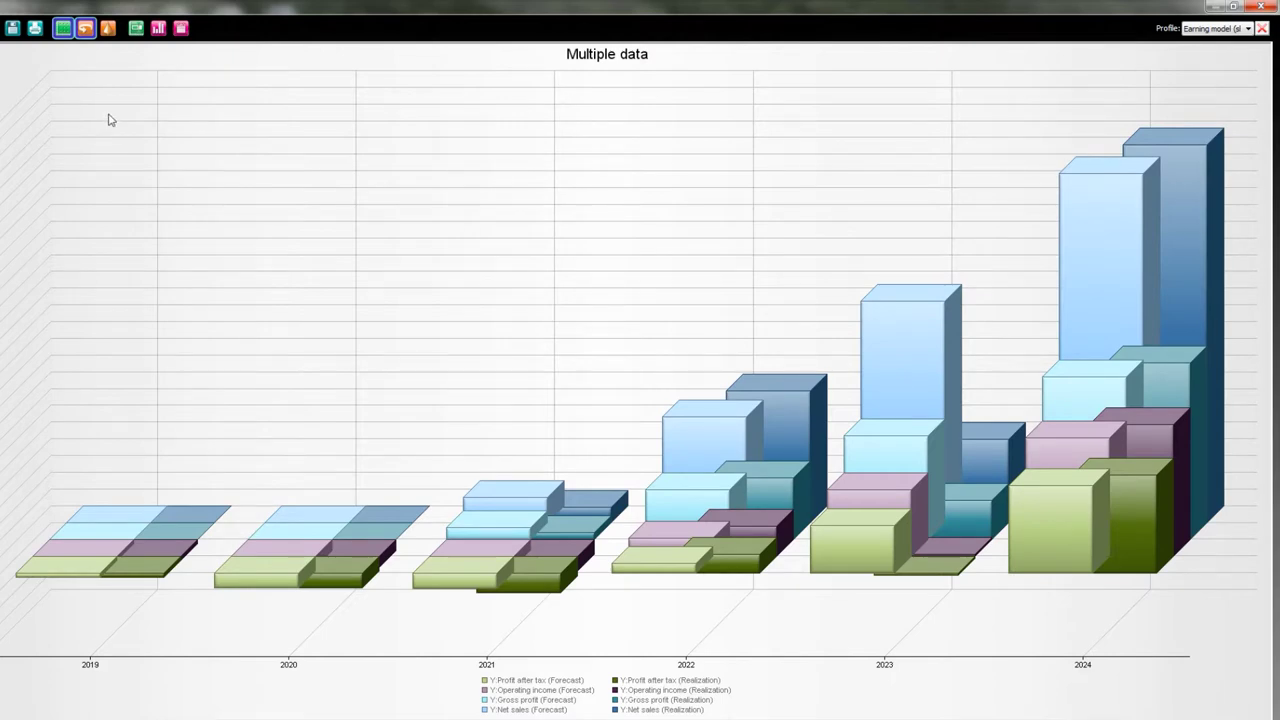
- Leave the bars solid, with transparency off, and reduce the 3-D depth
left_click(86, 30)
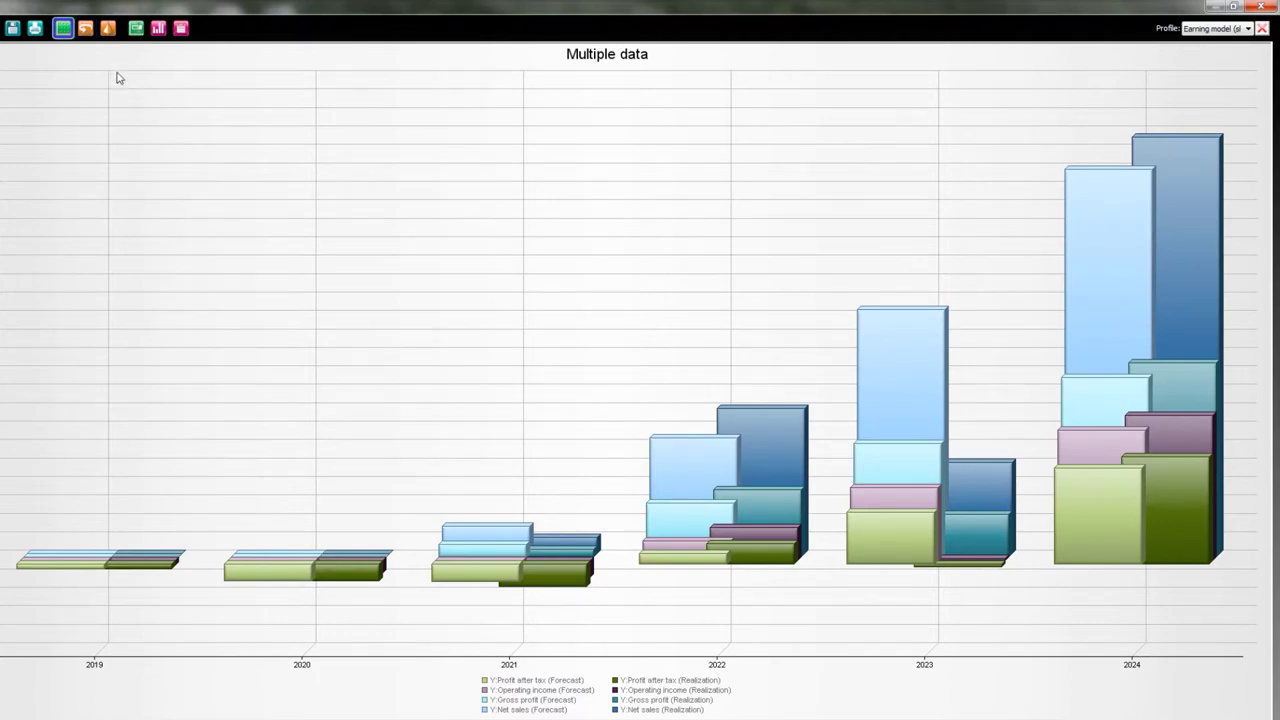
left_click(107, 29)
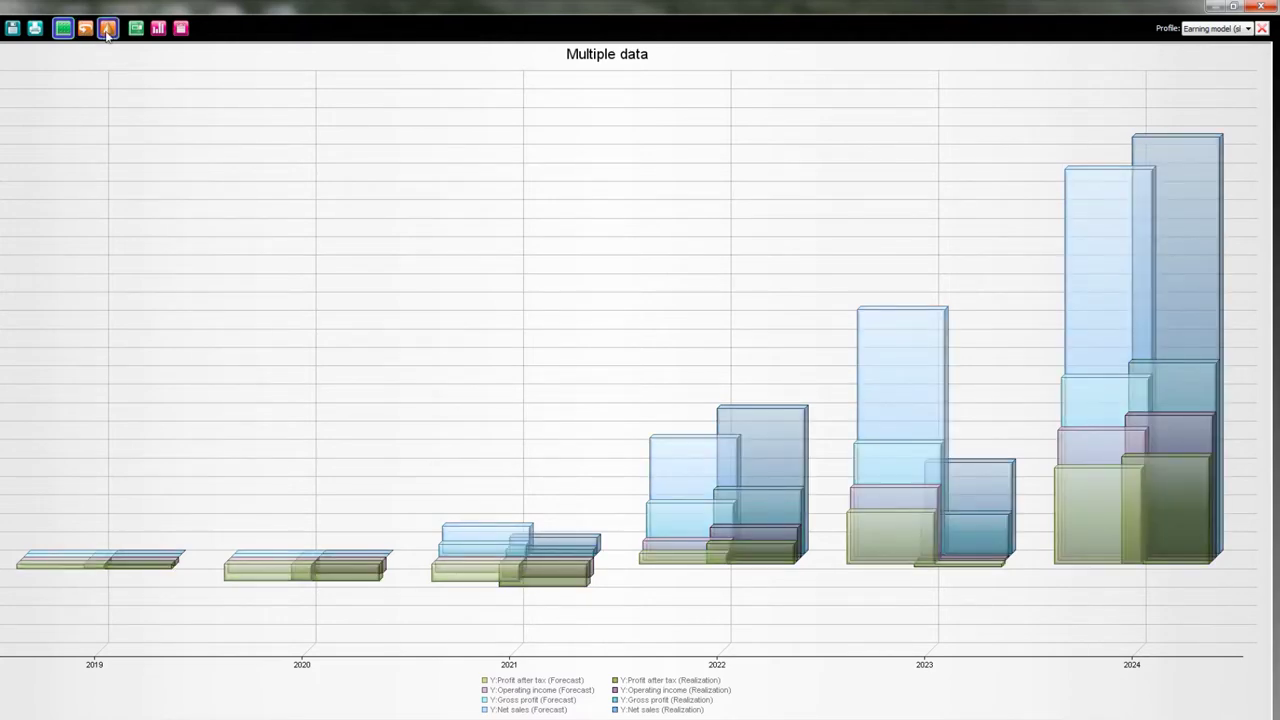
left_click(86, 29)
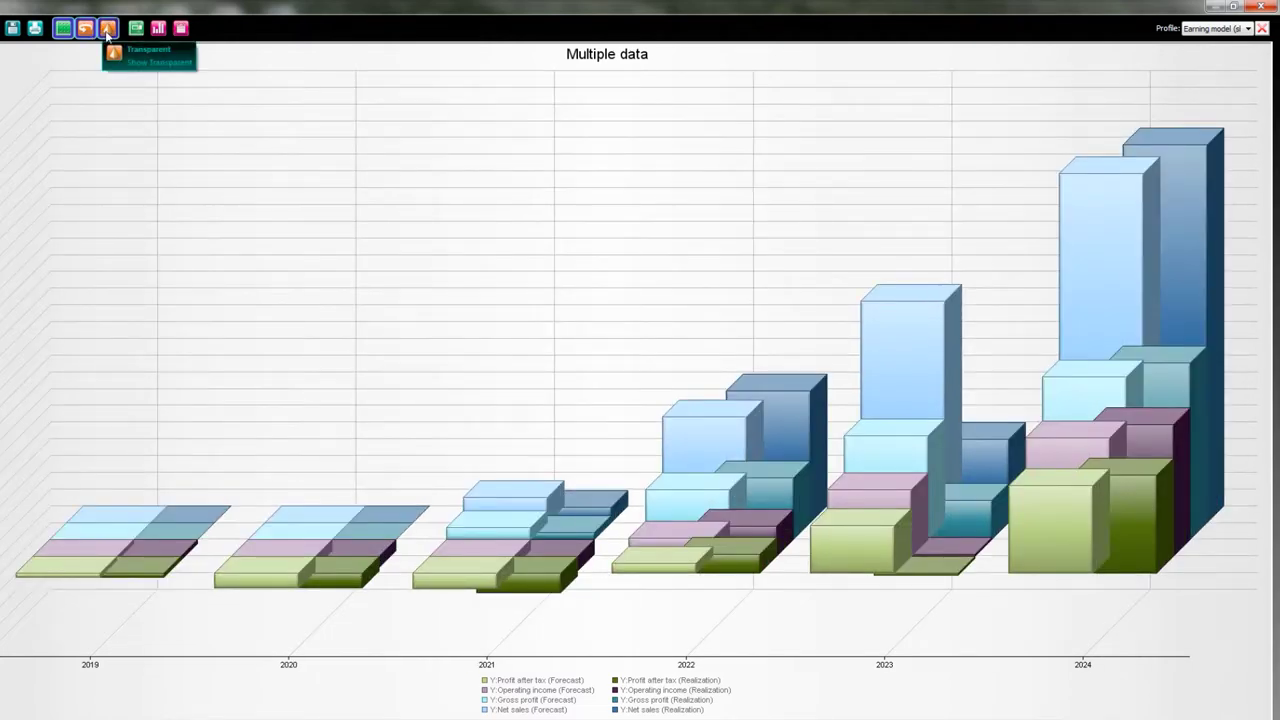
left_click(107, 29)
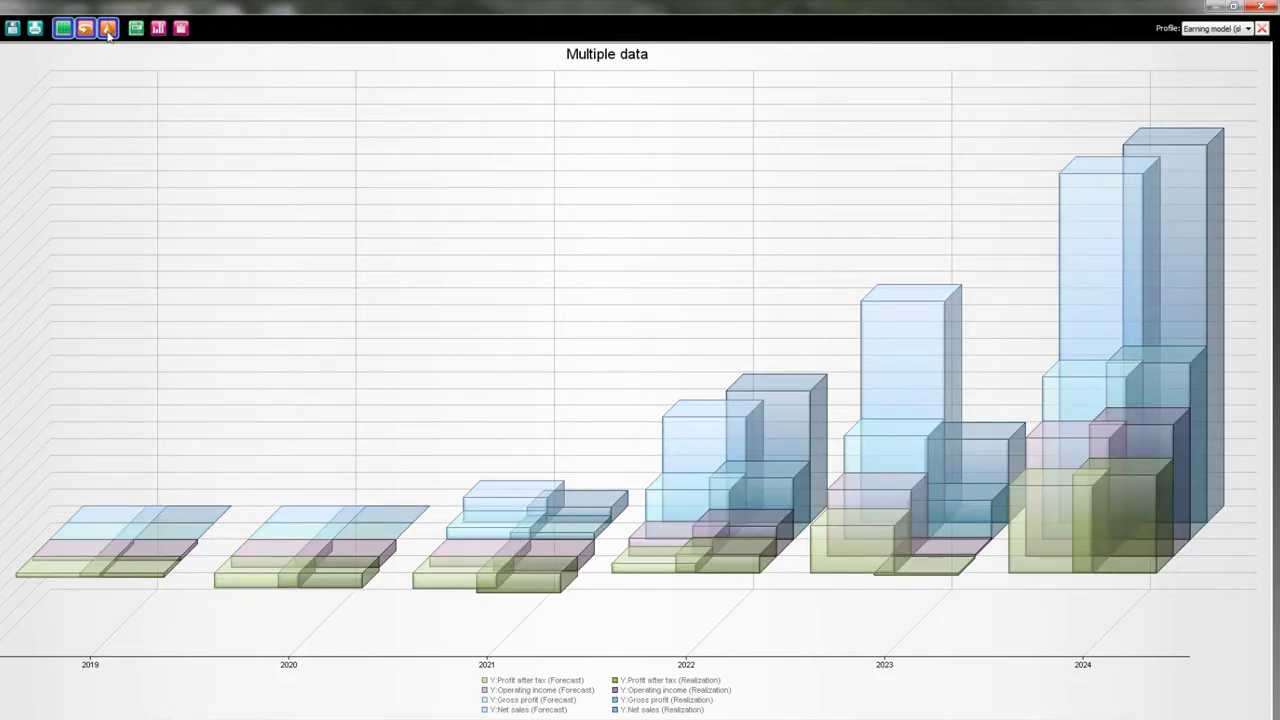
left_click(107, 29)
left_click(86, 29)
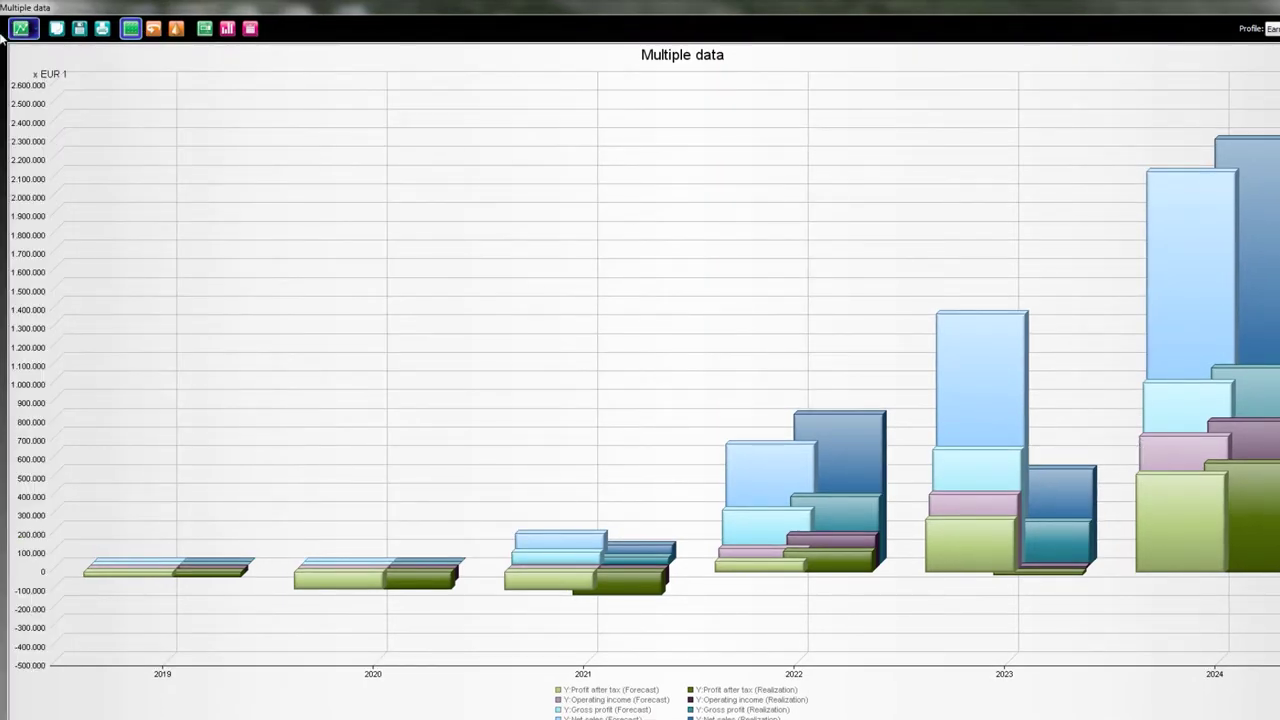
- Change the chart type to Bar Charts > Stacked Bar Chart
left_click(30, 29)
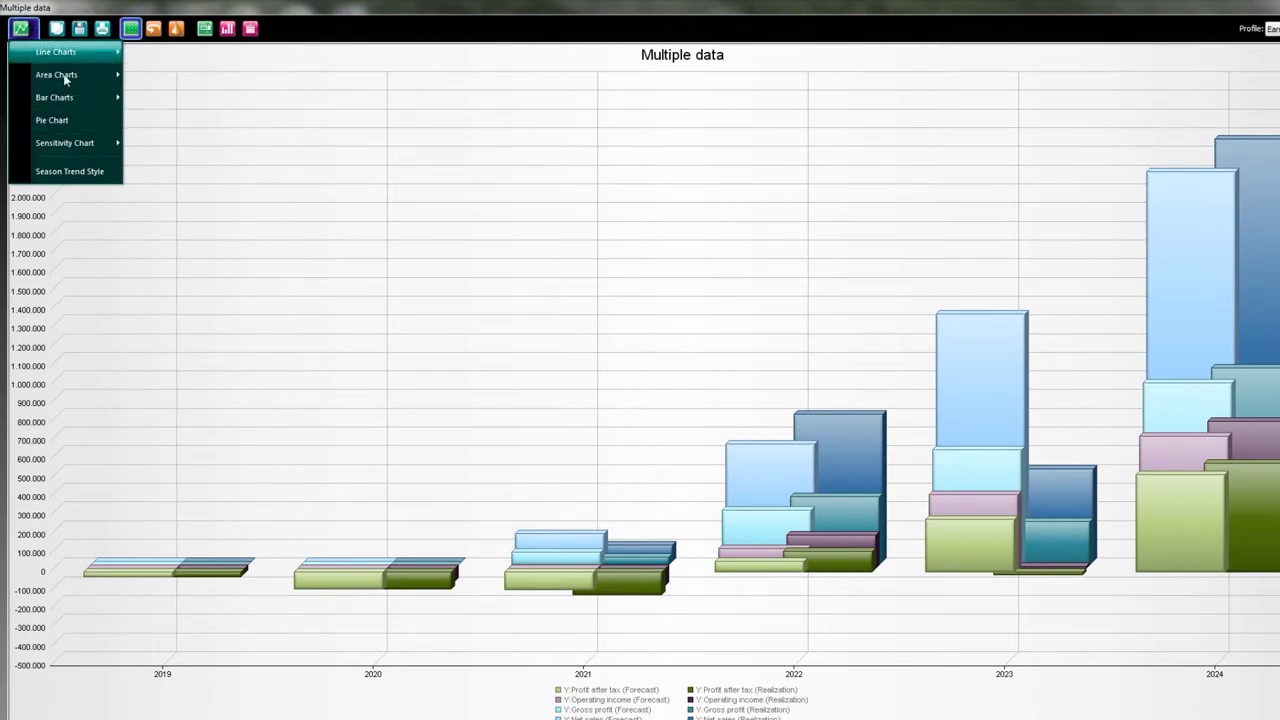
mouse_move(62, 100)
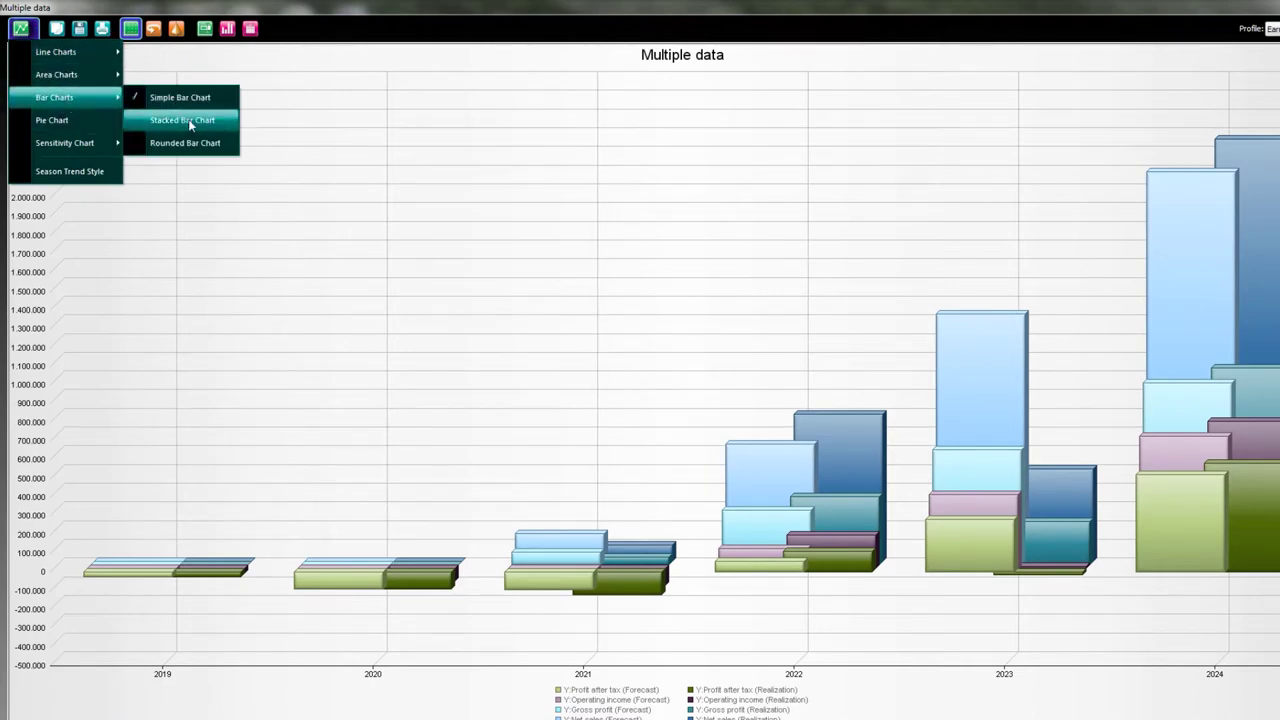
left_click(188, 121)
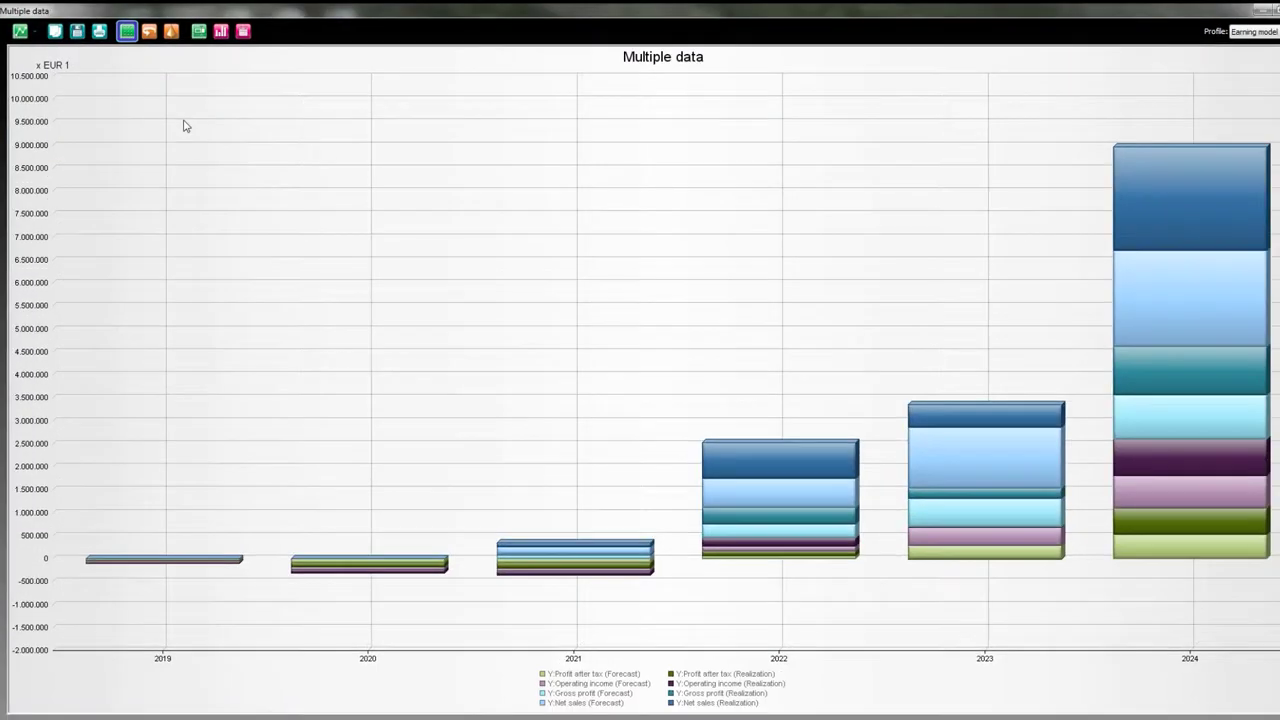
- Try transparency and 3-D on the stacked bars, ending with solid, flat columns
left_click(172, 32)
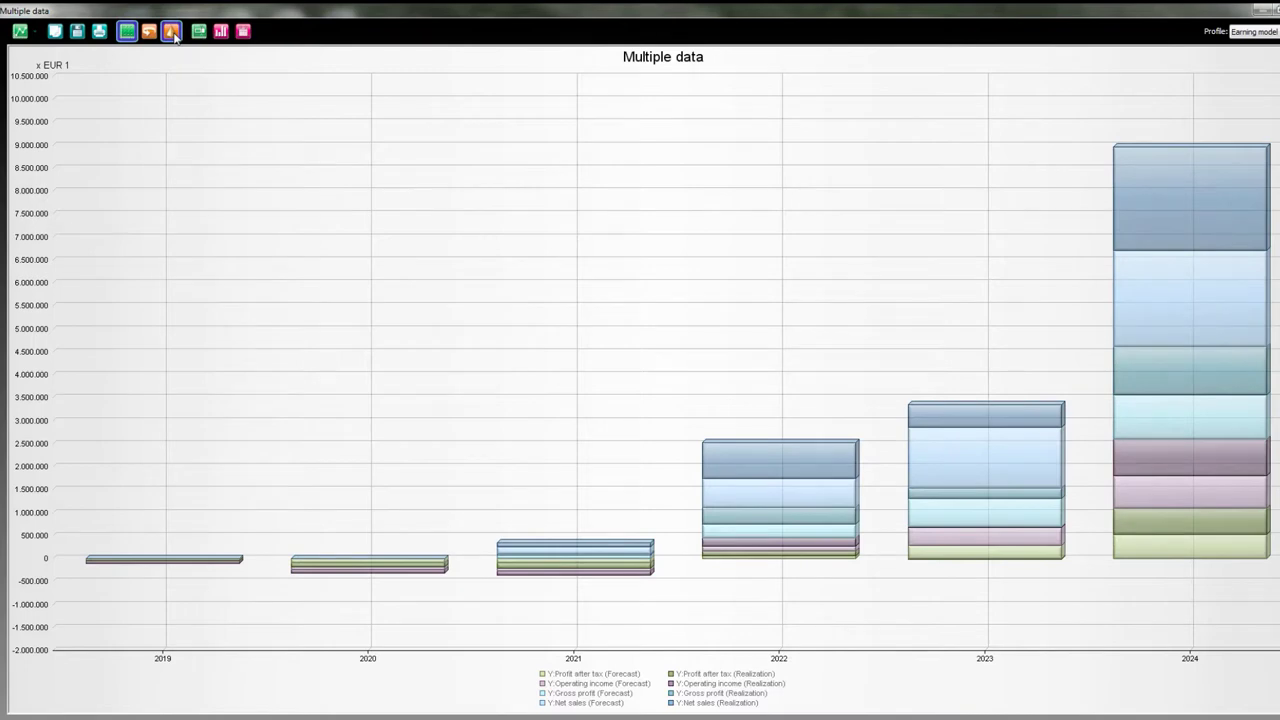
left_click(172, 32)
left_click(148, 31)
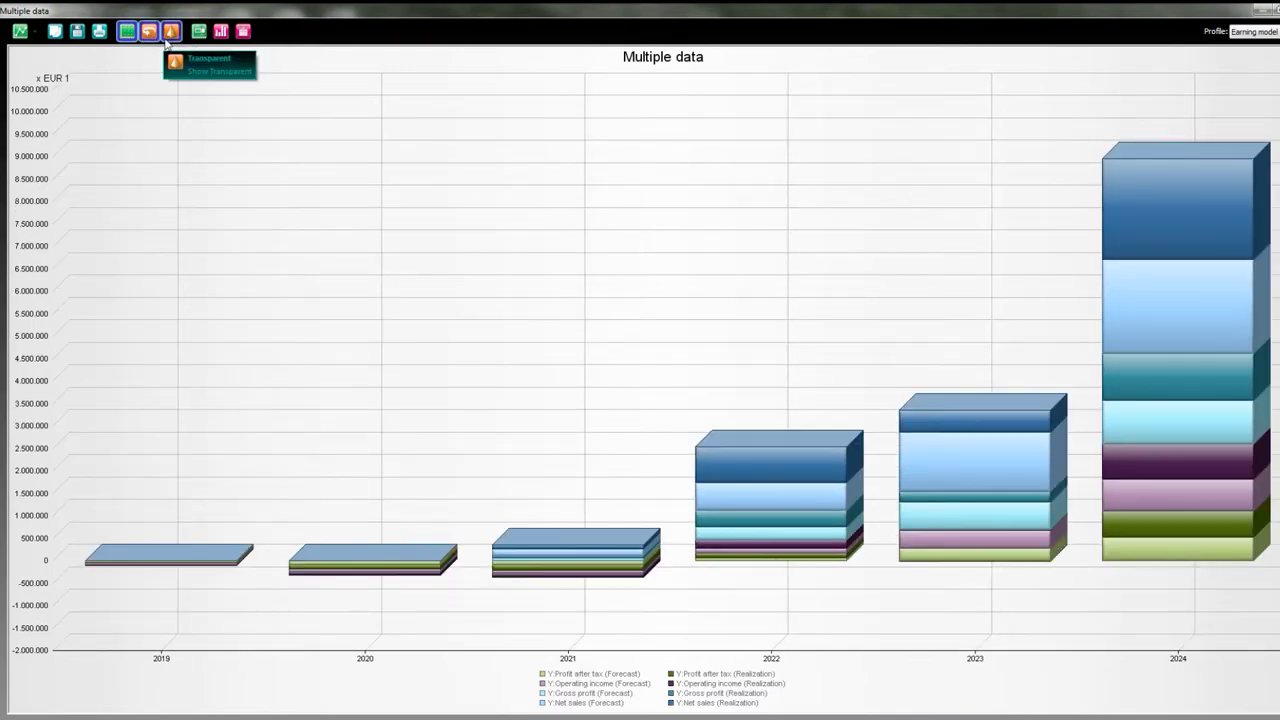
left_click(170, 33)
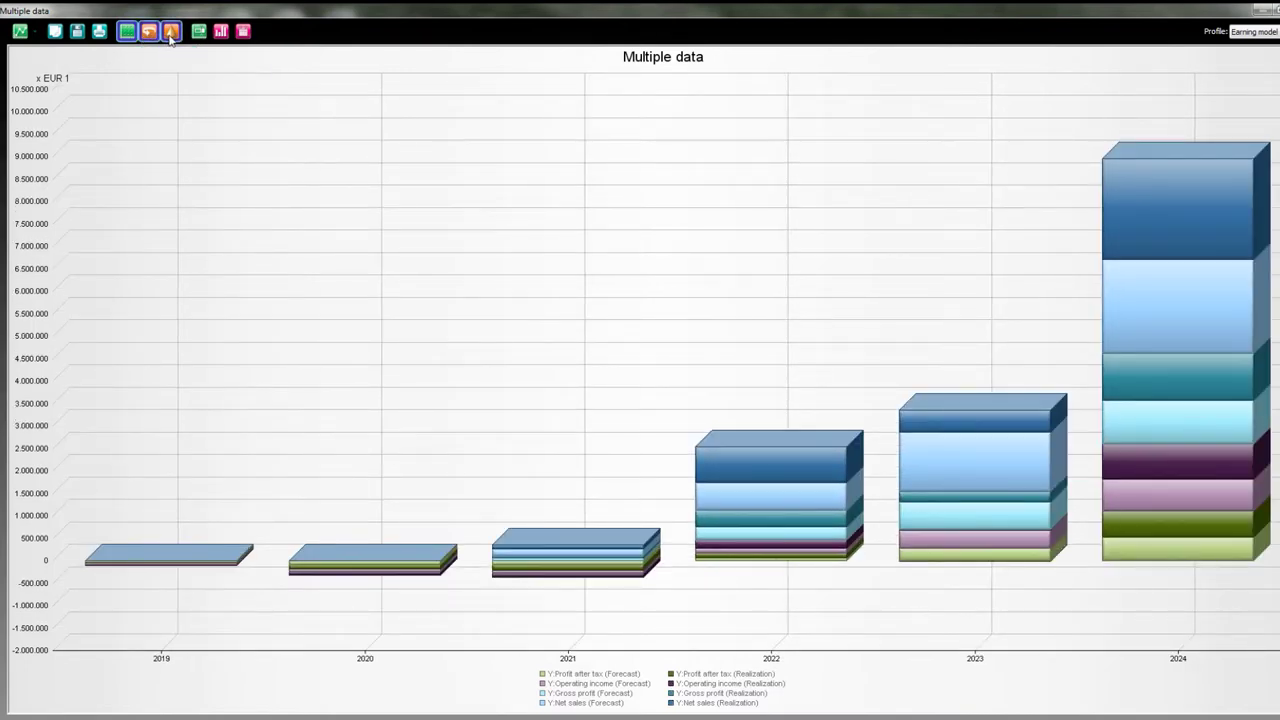
left_click(171, 33)
left_click(149, 32)
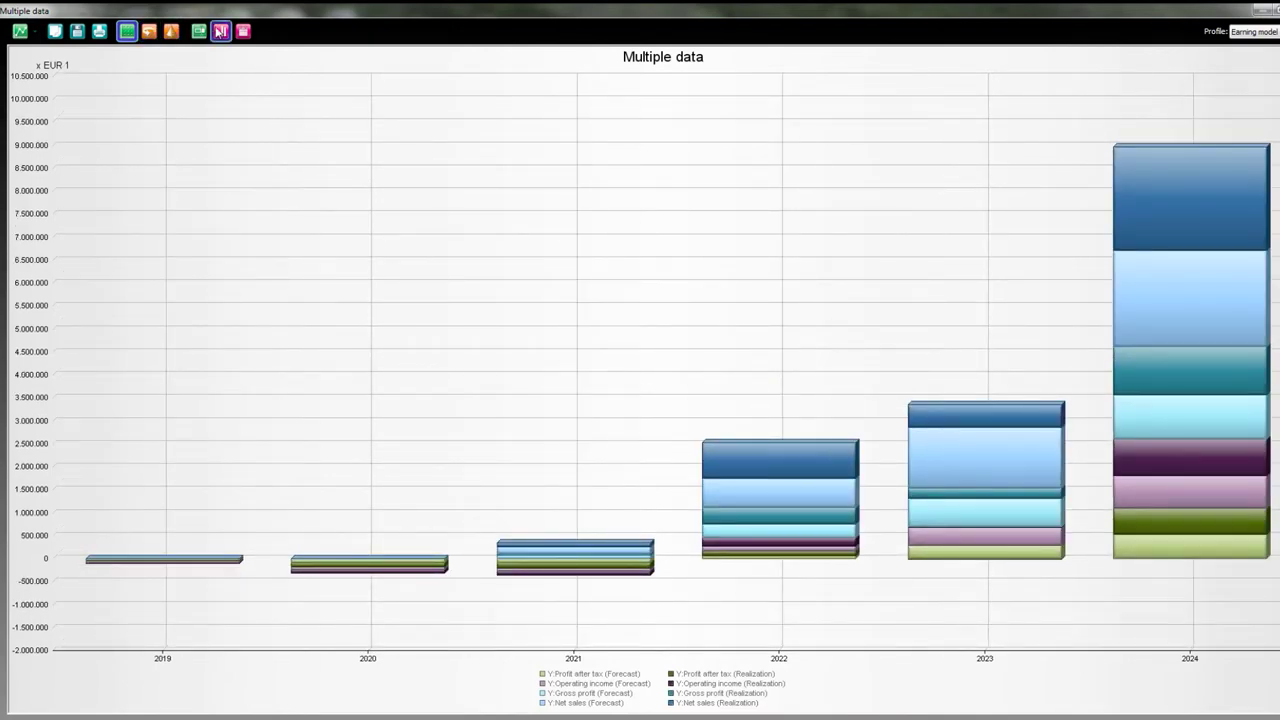
- Tick Pie for Profit after tax, Operating income, Gross profit and Net sales in Select data
left_click(221, 31)
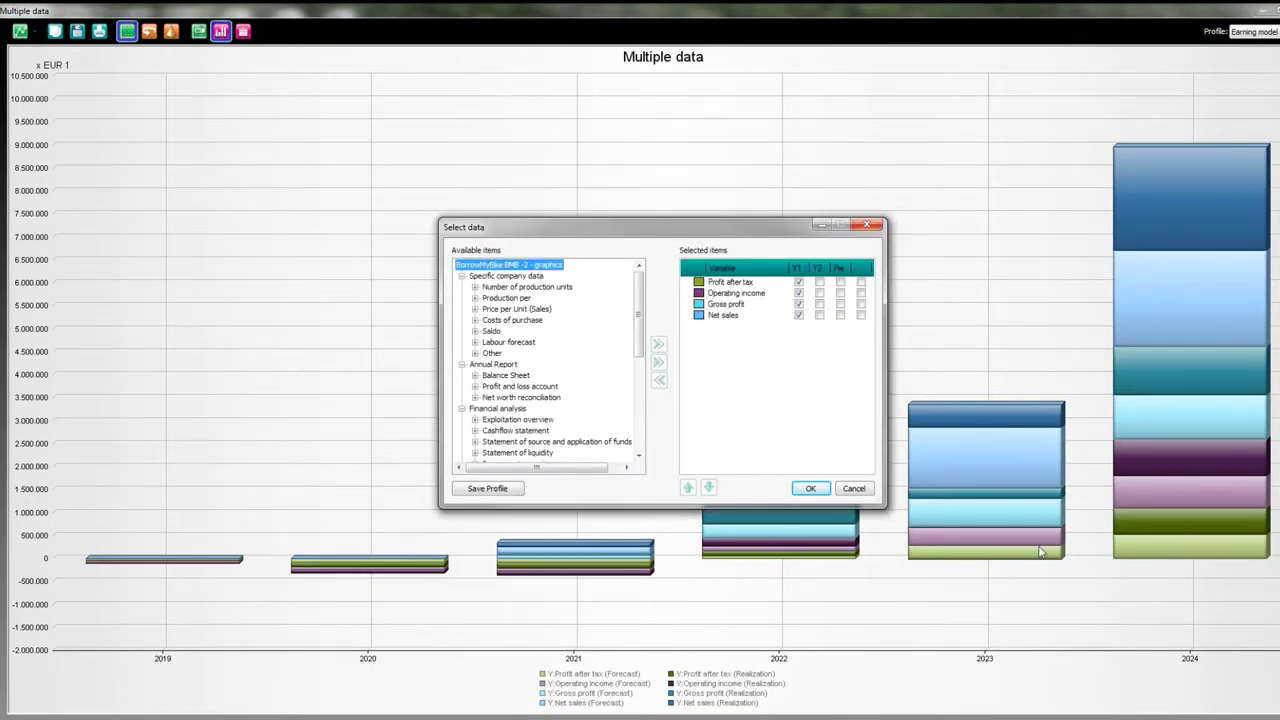
left_click(810, 488)
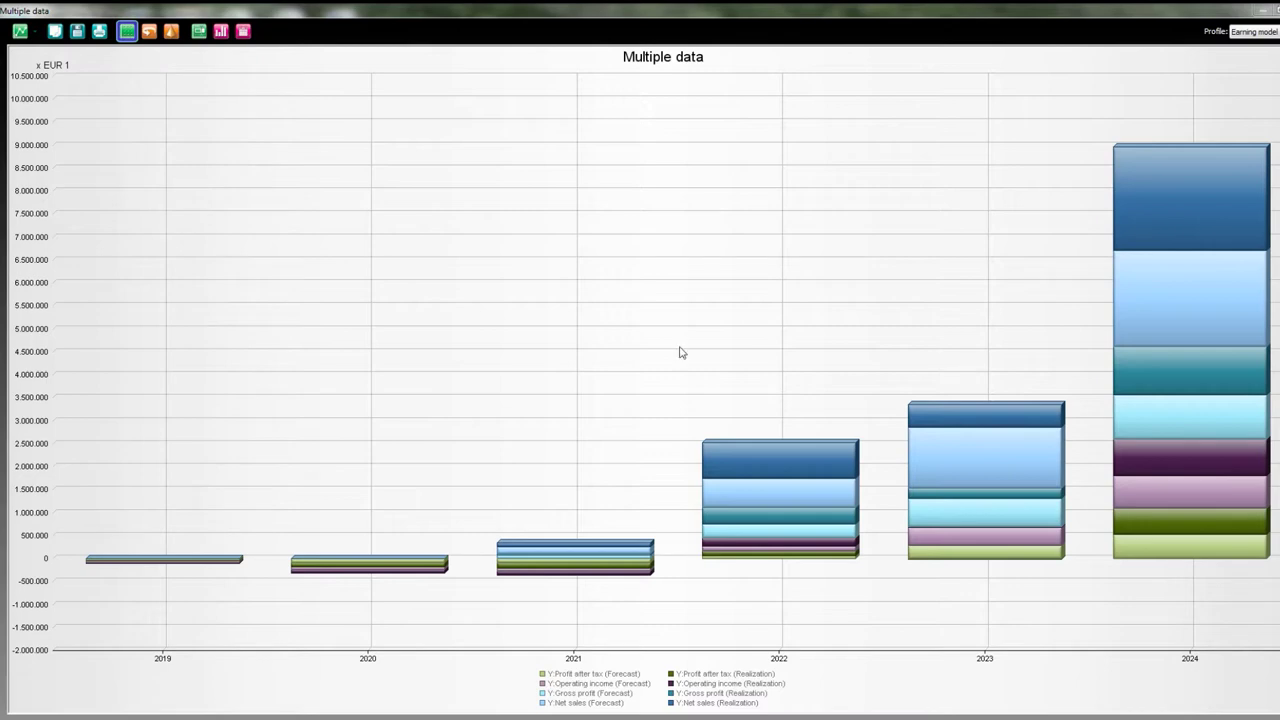
left_click(224, 37)
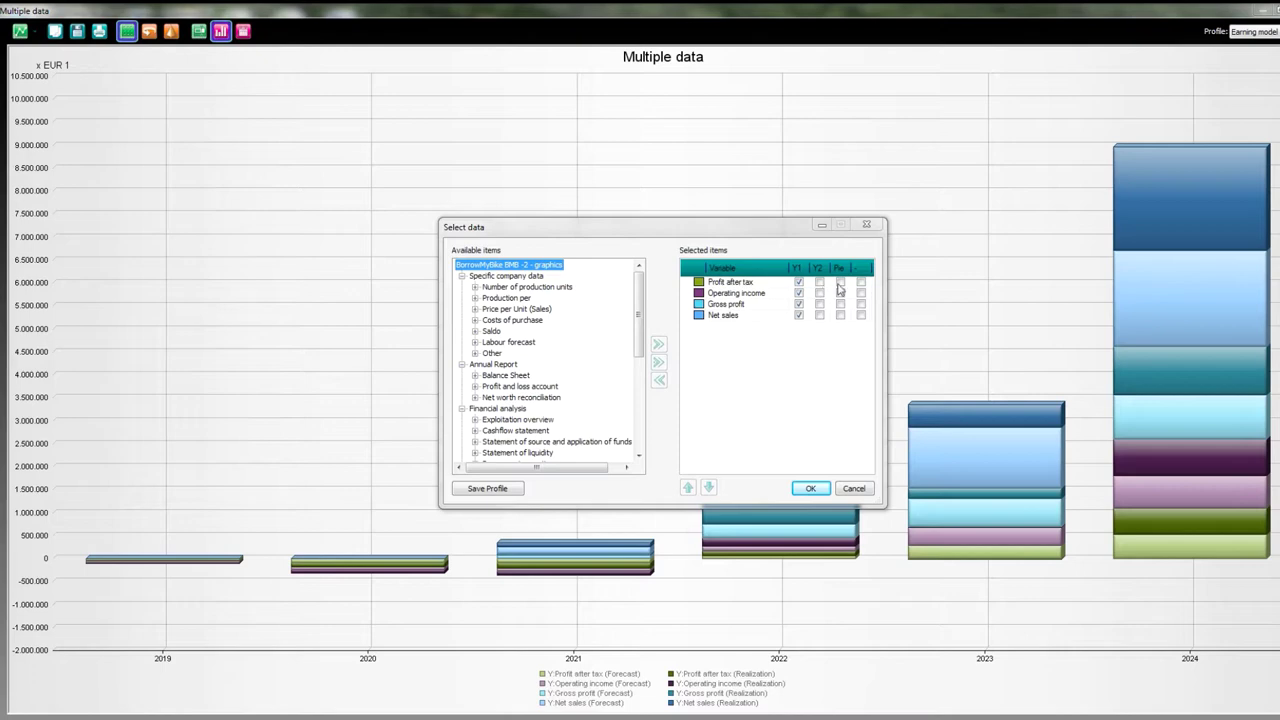
left_click(840, 282)
left_click(840, 293)
left_click(840, 304)
left_click(840, 315)
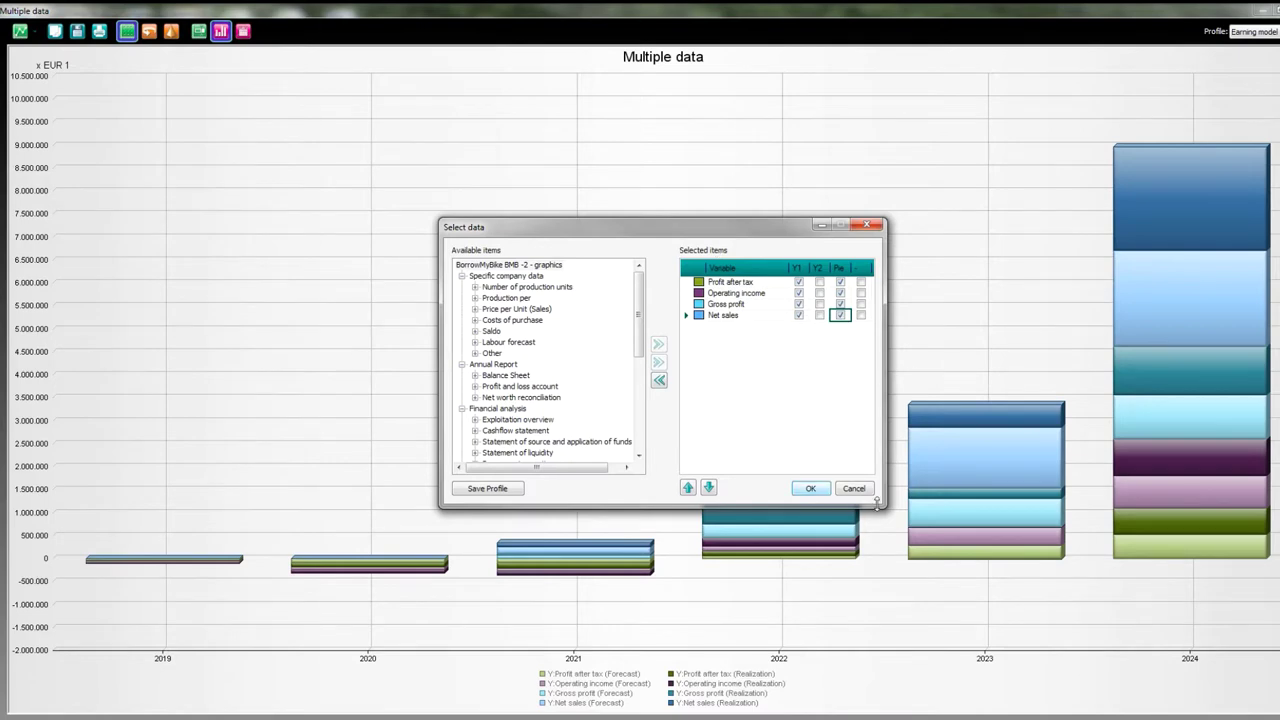
left_click(819, 493)
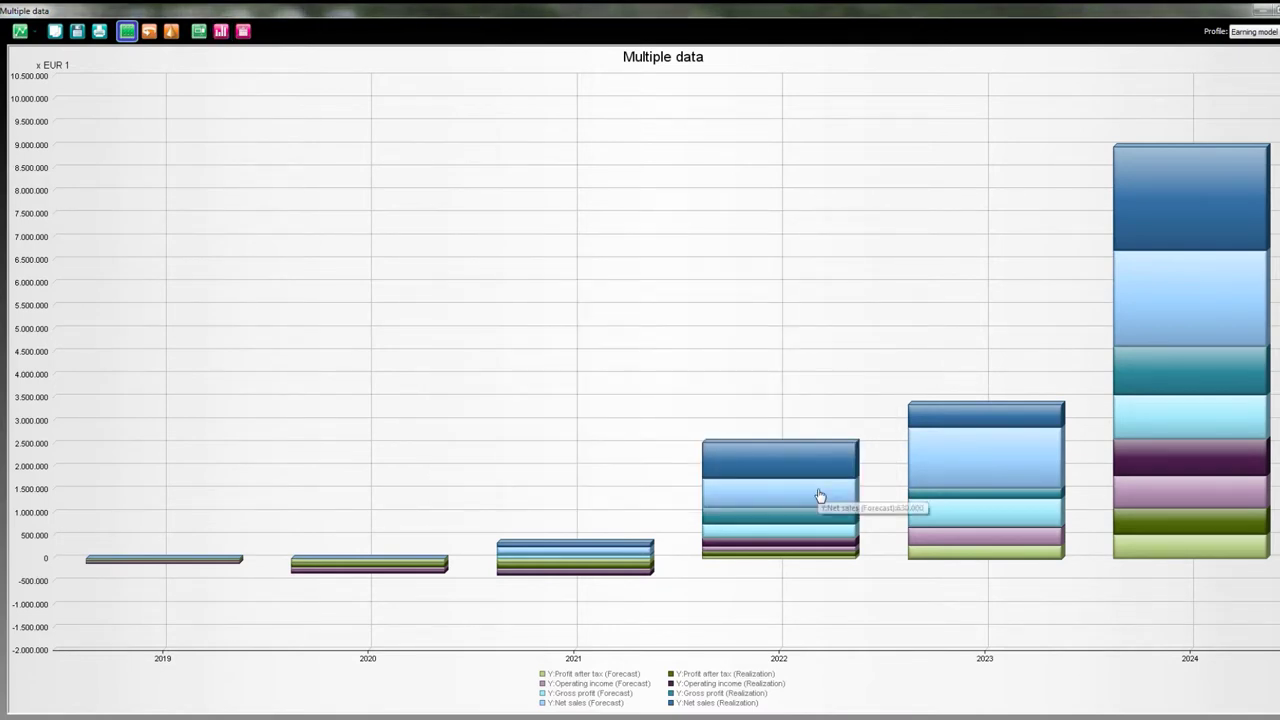
- Change the Multiple data chart to a 2019 Pie Chart and reopen the chart-type menu
left_click(24, 38)
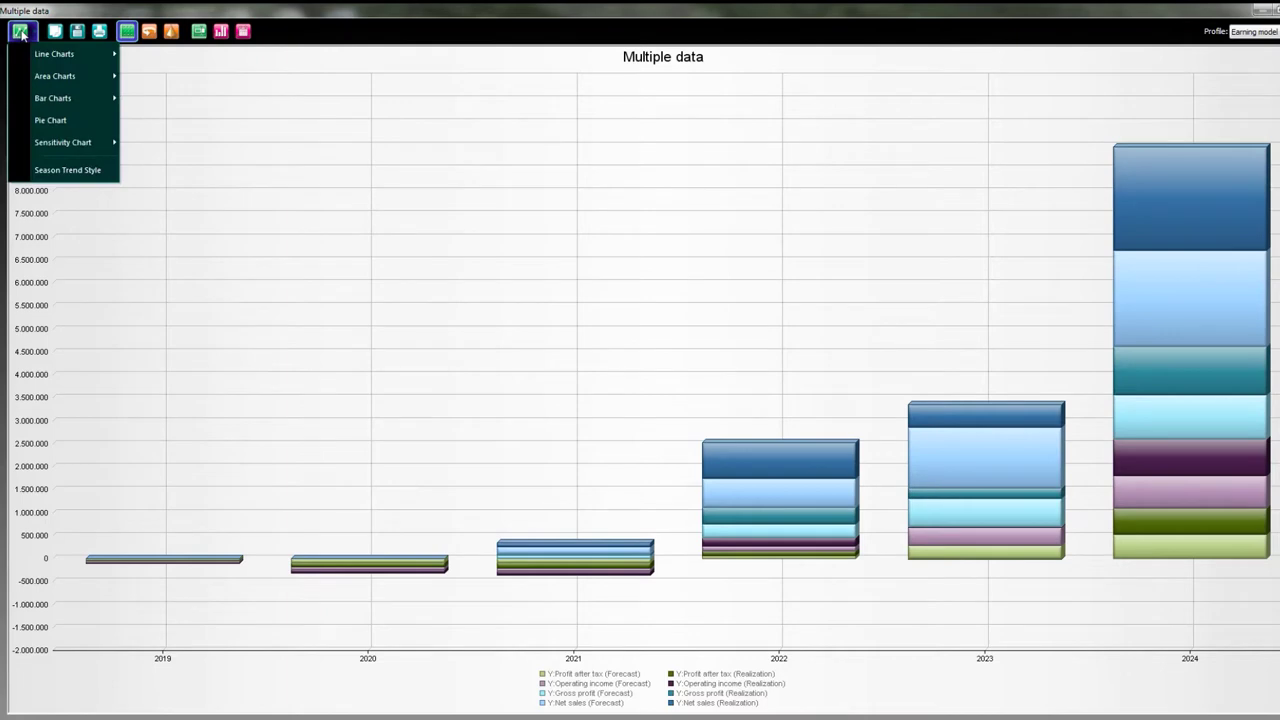
left_click(52, 121)
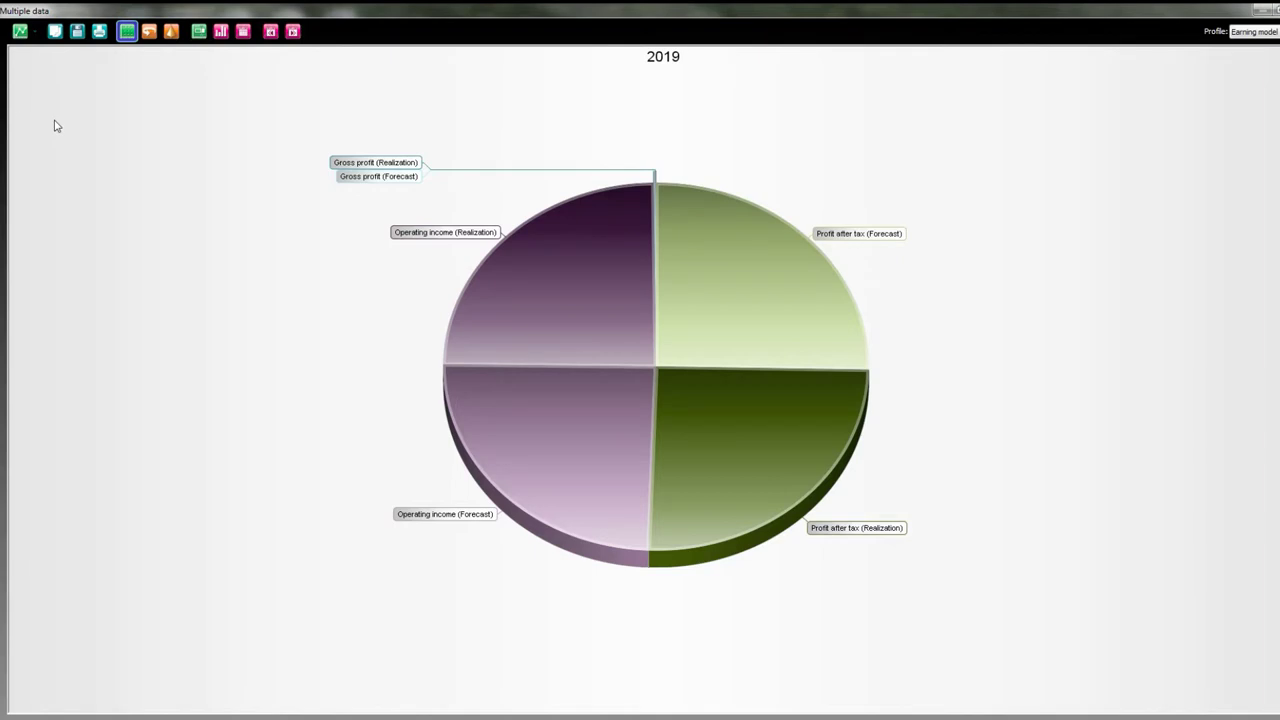
mouse_move(848, 383)
left_click(36, 32)
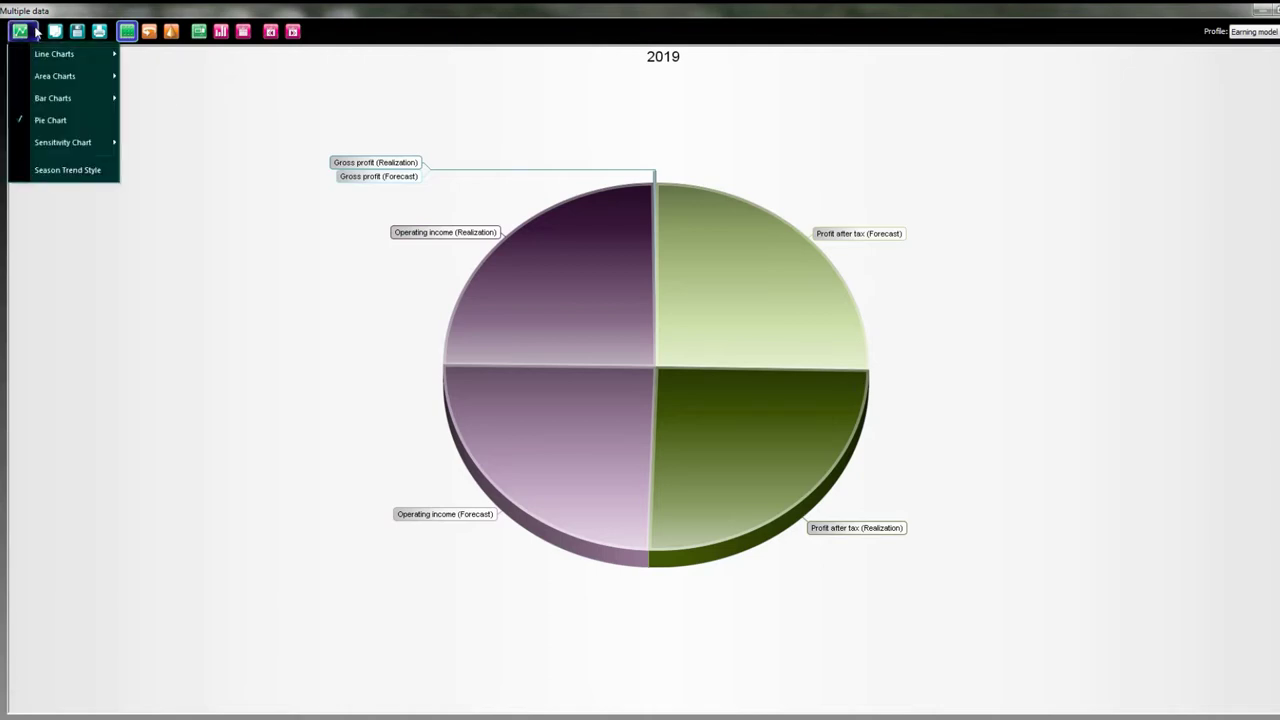
mouse_move(61, 98)
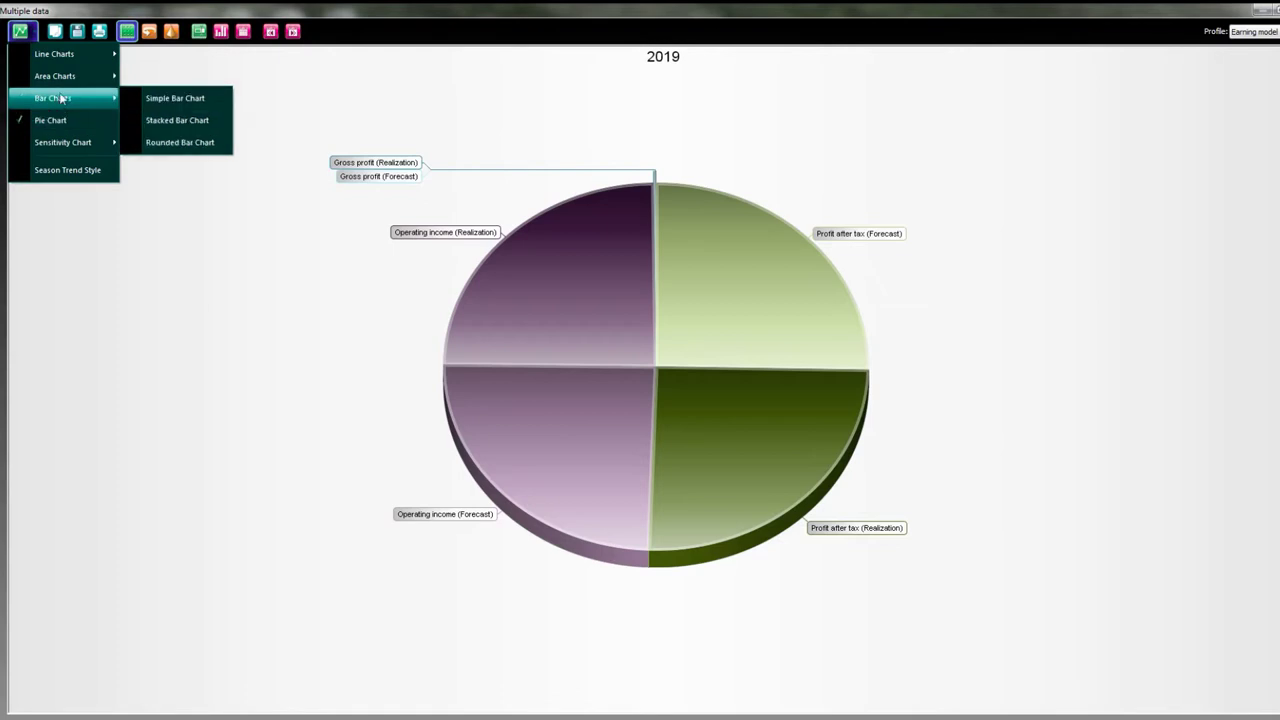